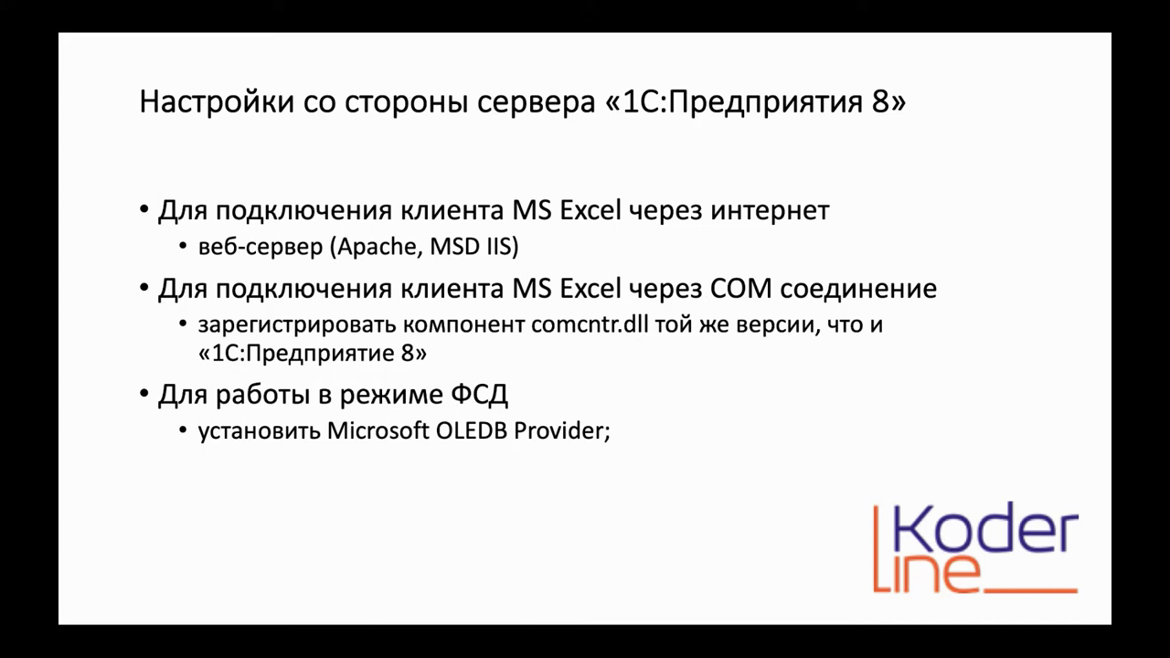
# Advance the presentation to the slide about the user's computer.
pyautogui.press('Right')
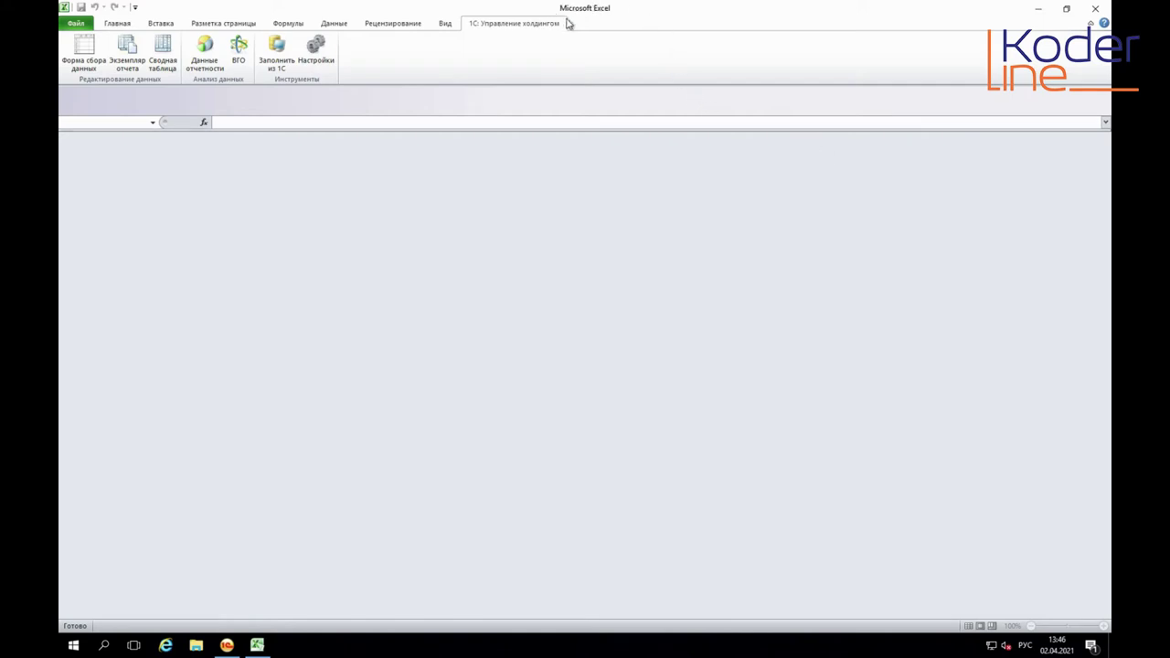
pyautogui.click(446, 28)
pyautogui.click(496, 27)
pyautogui.click(314, 52)
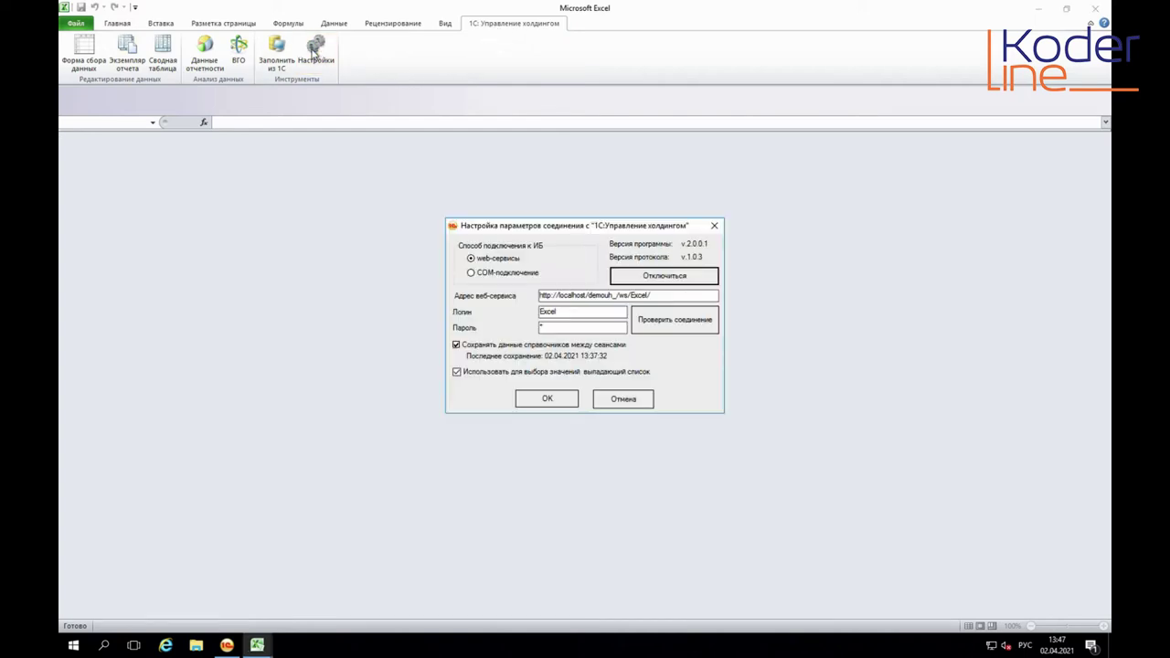
# Keep the web-services connection, pass the Проверить соединение test, and switch to the 1C window.
pyautogui.click(481, 272)
pyautogui.click(482, 260)
pyautogui.click(682, 327)
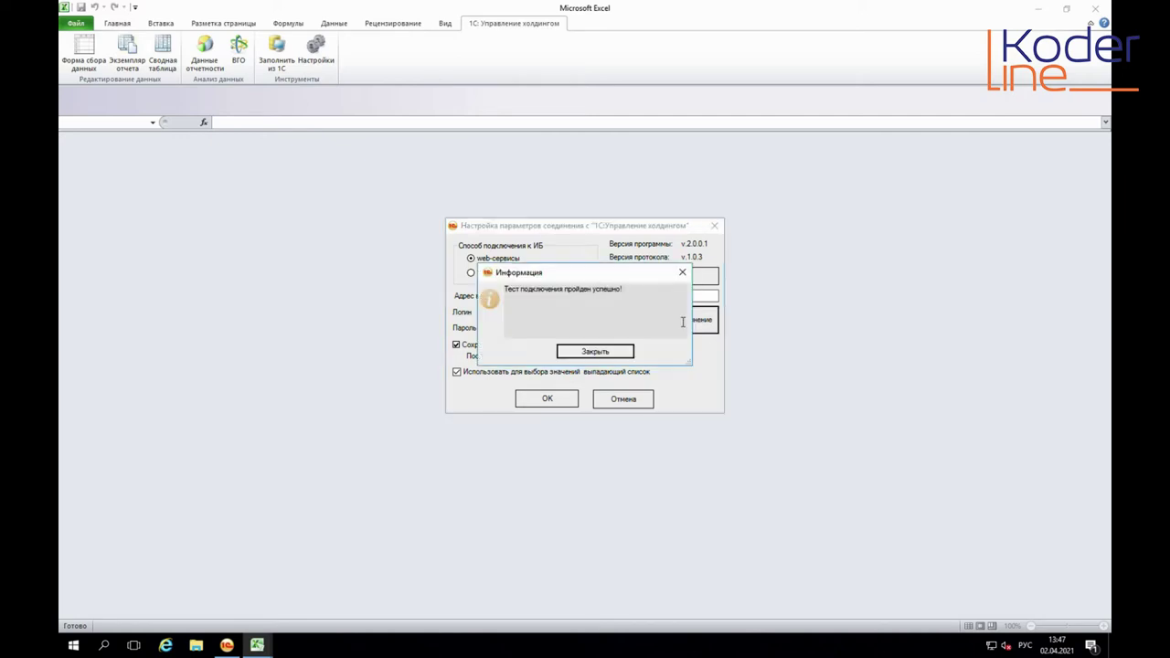
pyautogui.click(610, 353)
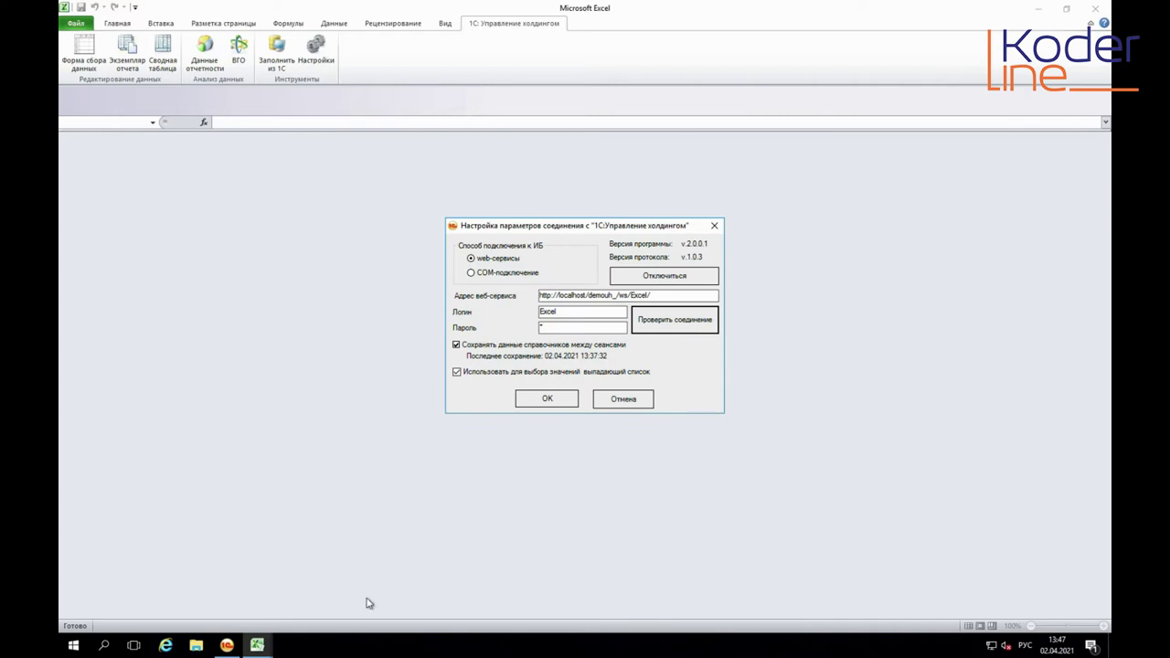
pyautogui.click(227, 646)
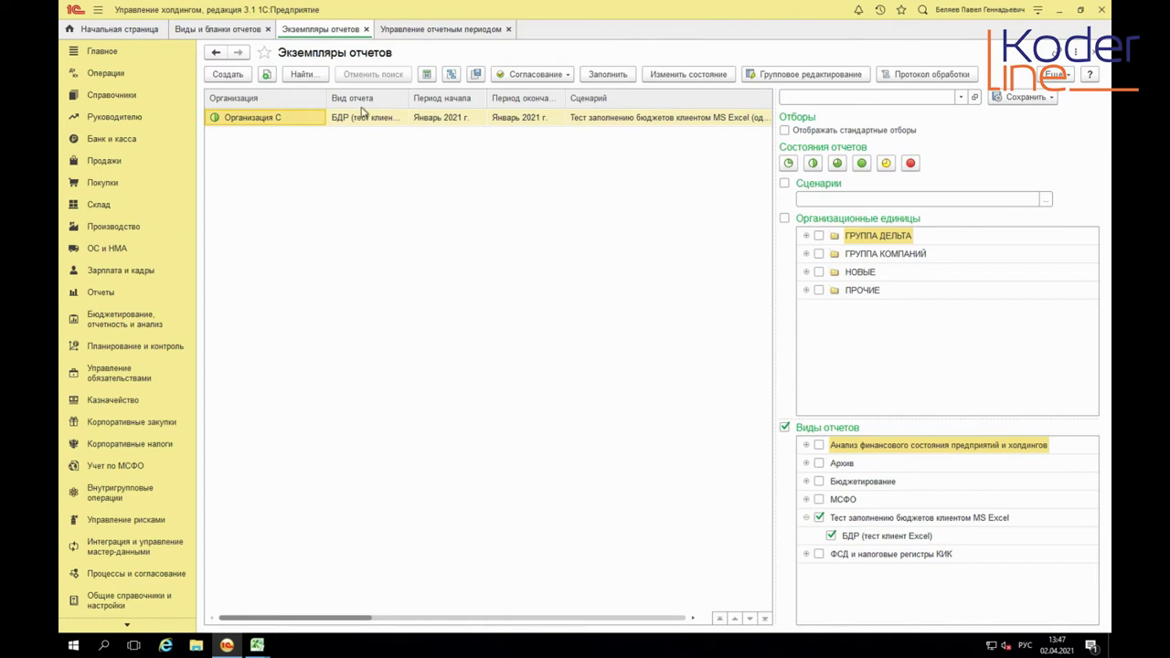
# Verify in the reporting period matrix that January 2021 is open for the single-line Excel test scenario.
pyautogui.click(416, 32)
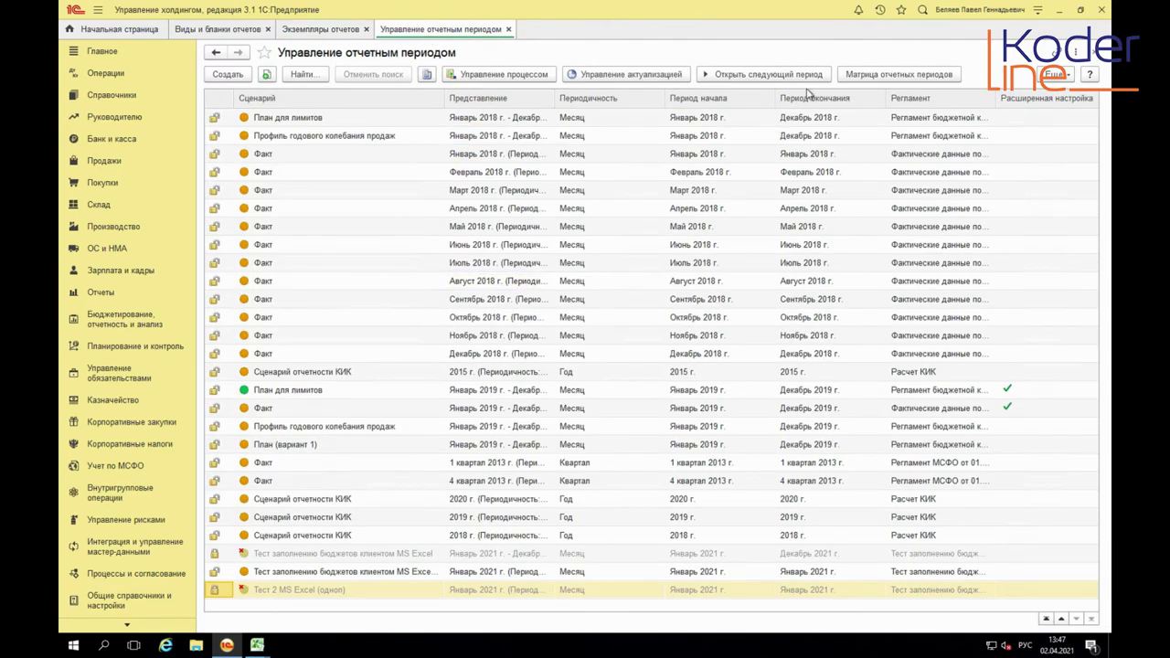
pyautogui.click(885, 75)
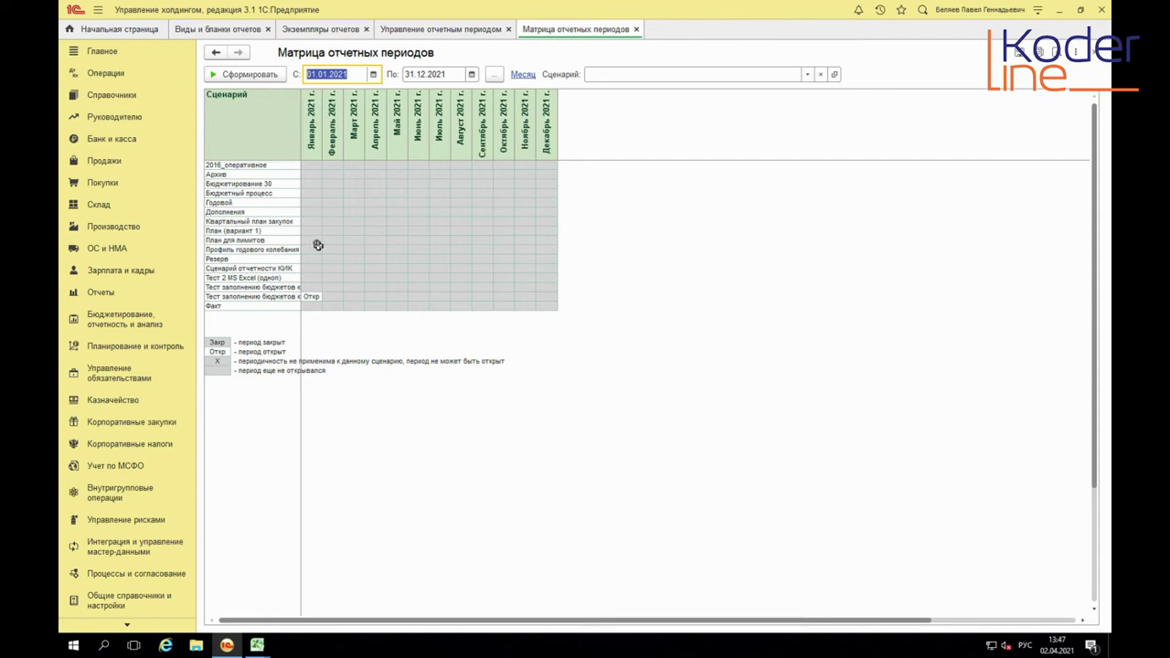
pyautogui.click(311, 297)
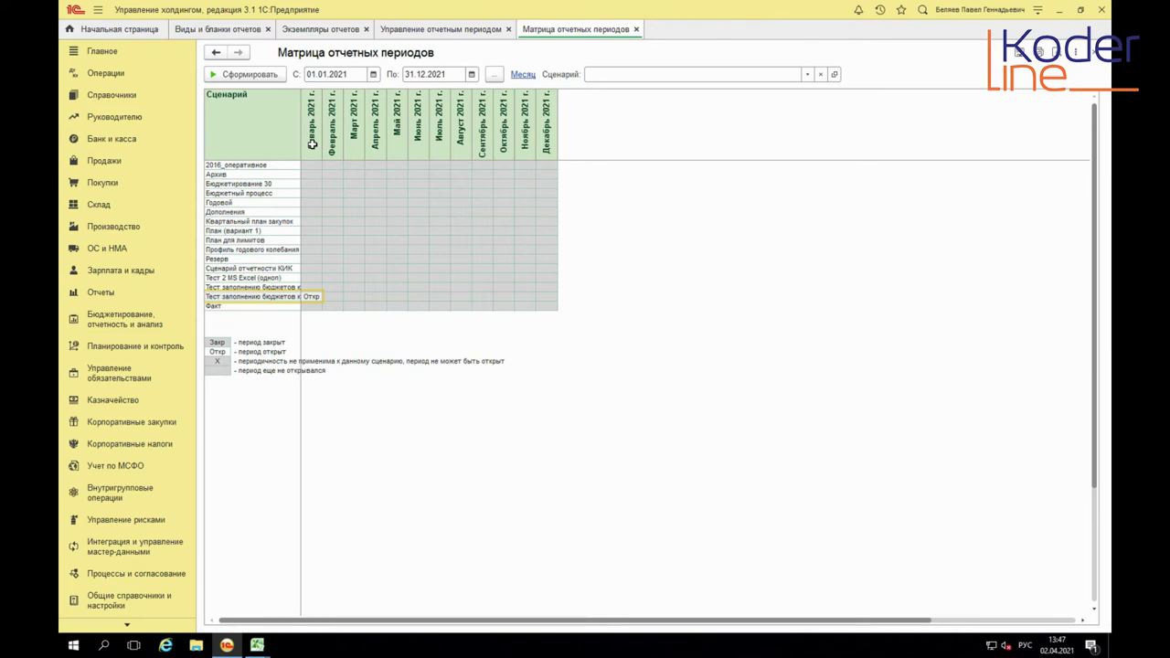
pyautogui.moveTo(300, 129); pyautogui.dragTo(361, 128)
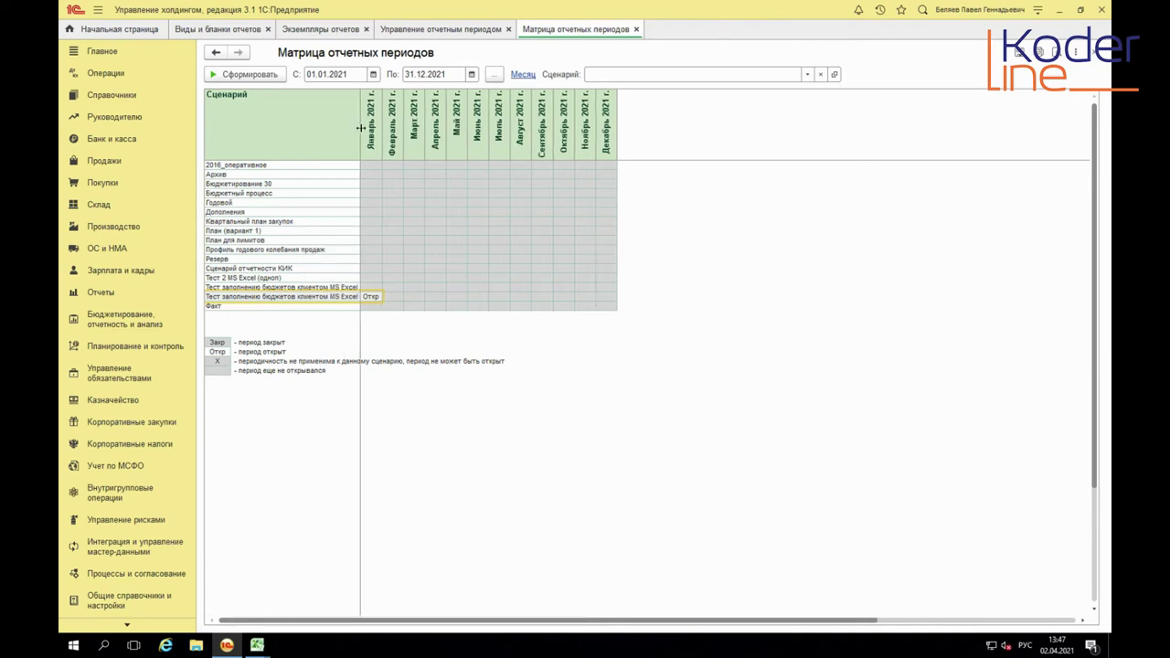
pyautogui.moveTo(361, 128); pyautogui.dragTo(419, 129)
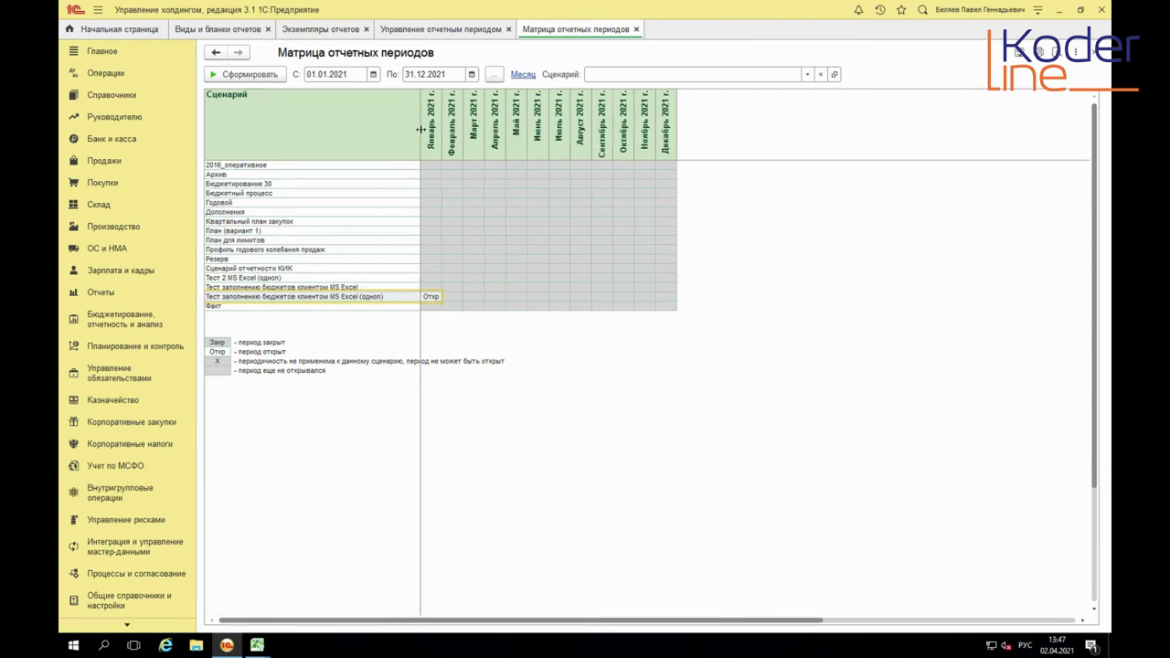
pyautogui.click(637, 30)
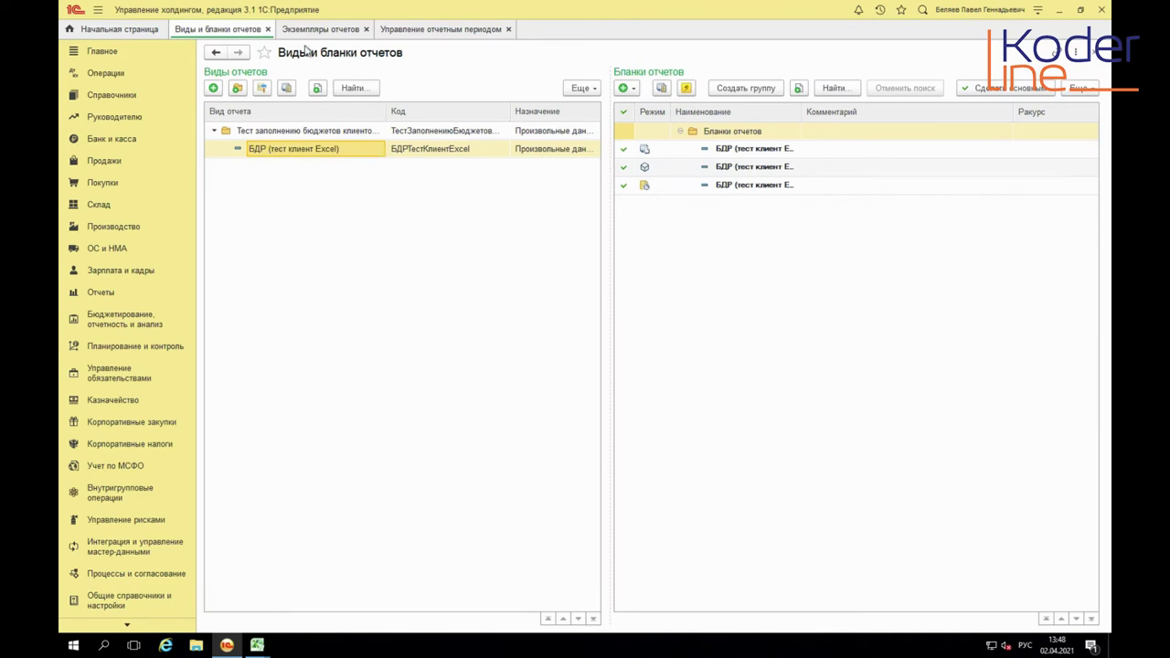
# Review the БДР (тест клиент Excel) report type and its January 2021 instance totalling 620 000.
pyautogui.doubleClick(303, 150)
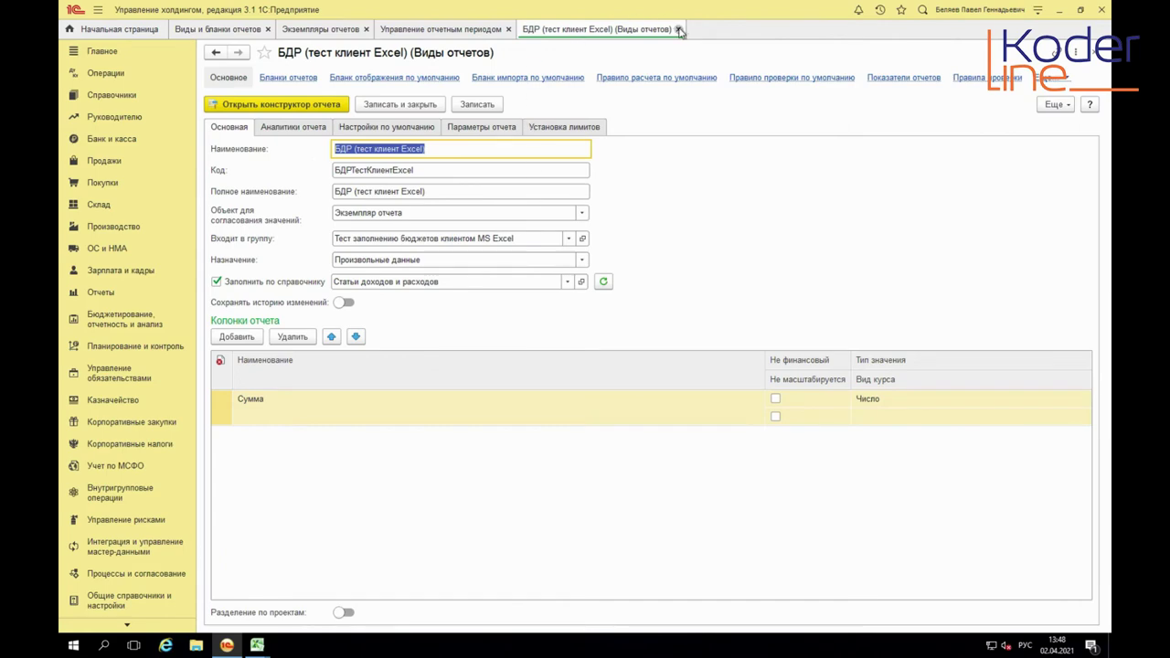
pyautogui.click(679, 29)
pyautogui.click(331, 33)
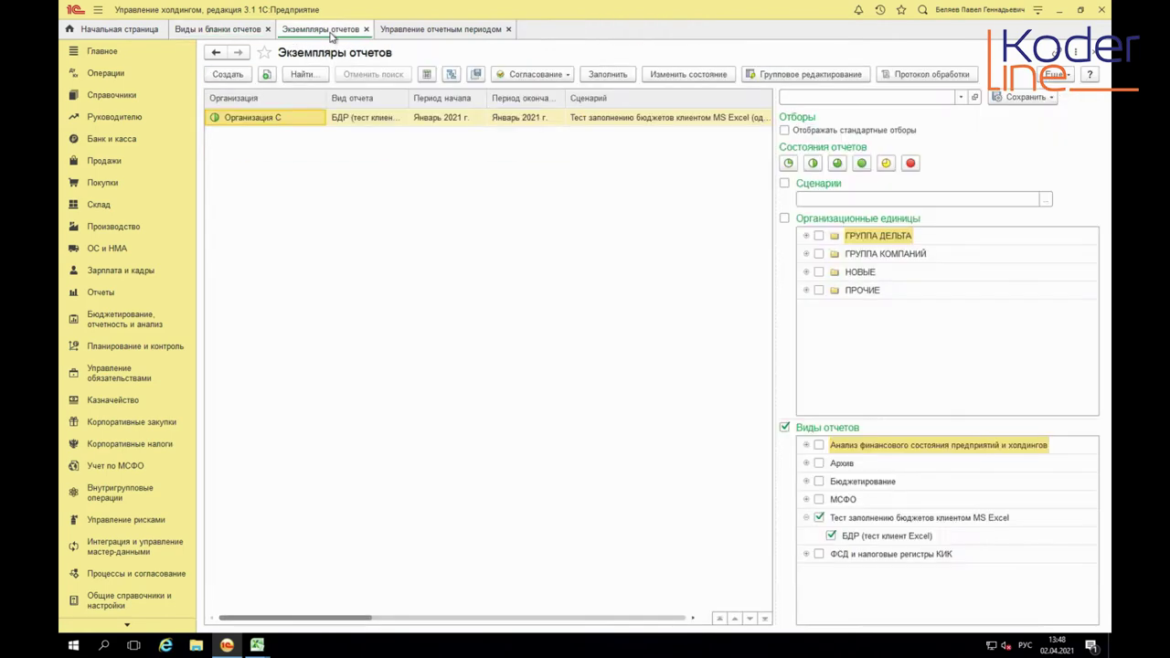
pyautogui.doubleClick(285, 120)
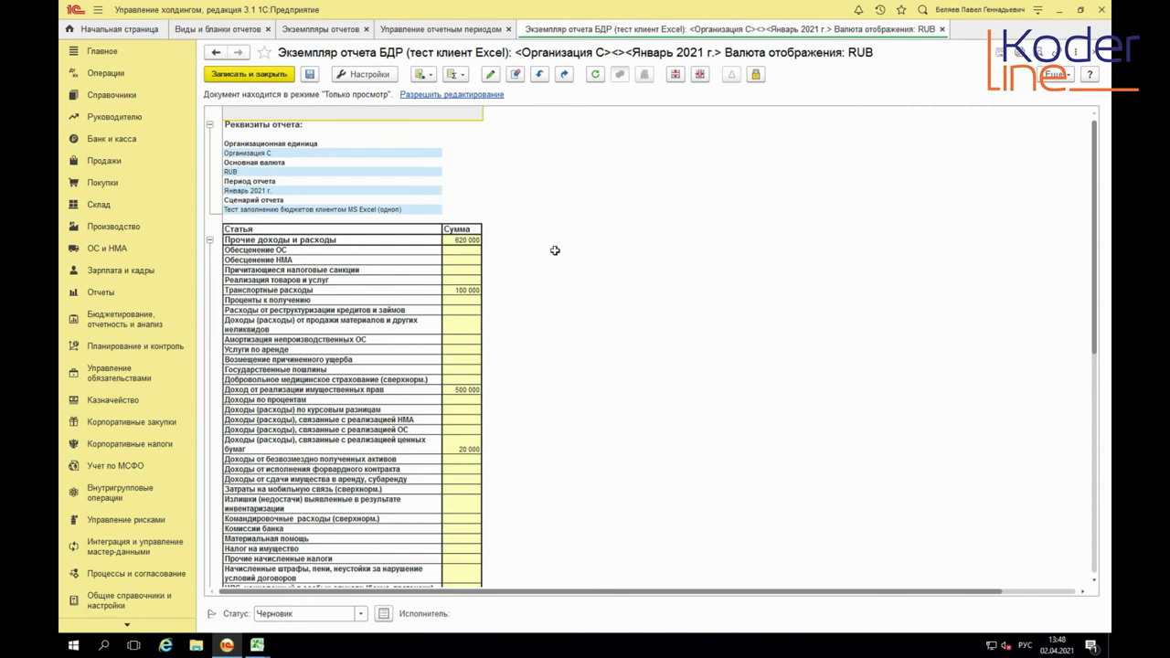
pyautogui.click(942, 30)
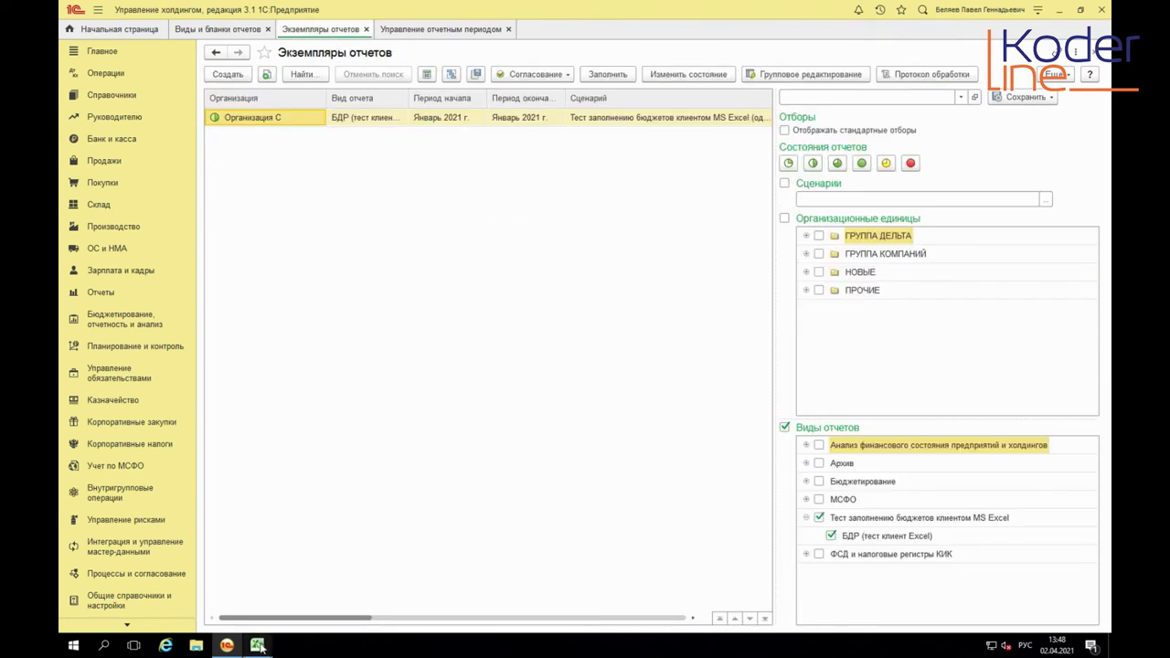
# Return to Excel and confirm the 1C connection settings with OK.
pyautogui.moveTo(257, 646)
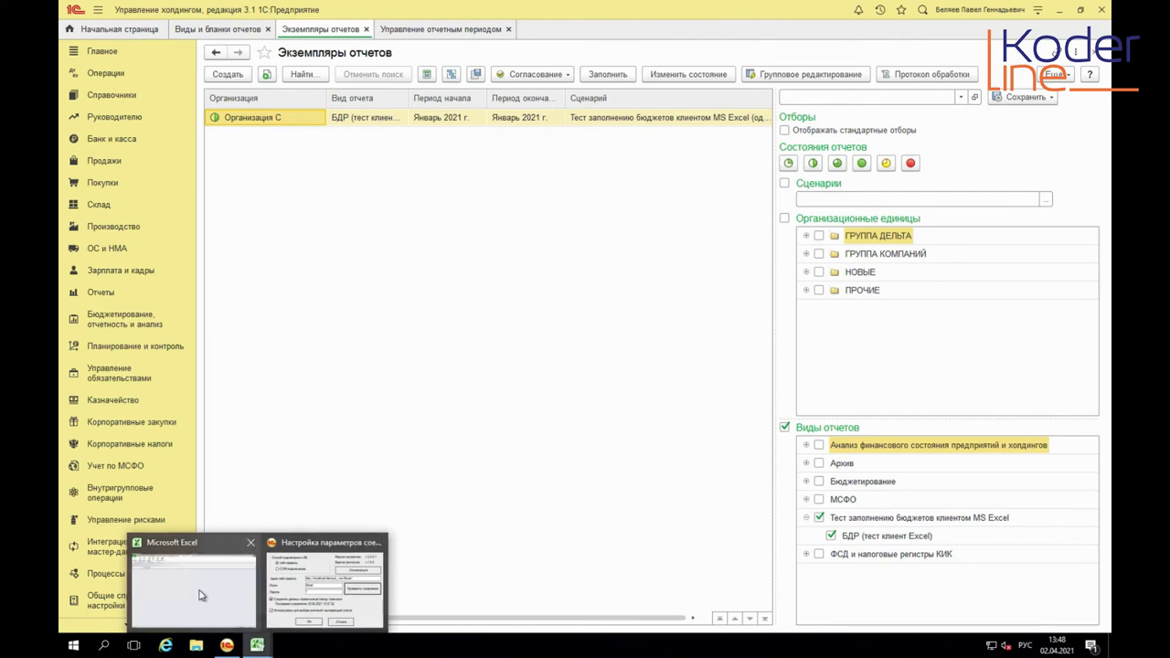
pyautogui.click(202, 596)
pyautogui.click(530, 399)
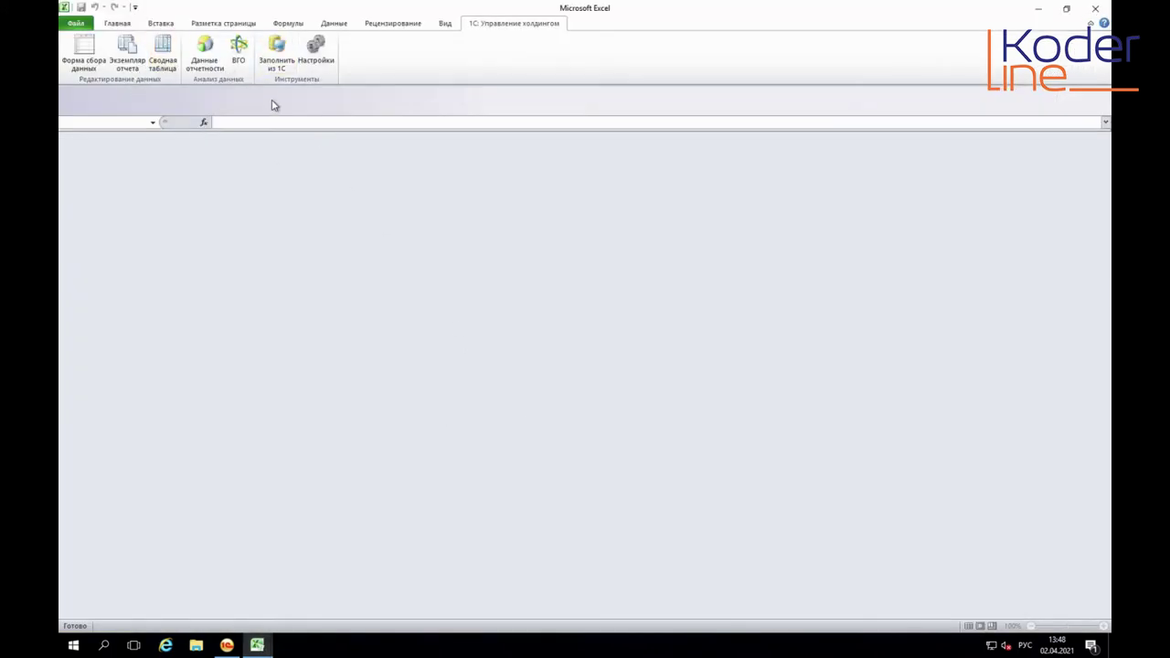
# Open the Экземпляр отчета parameters, inspect the Сценарий list, and close the dialog unchanged.
pyautogui.click(127, 47)
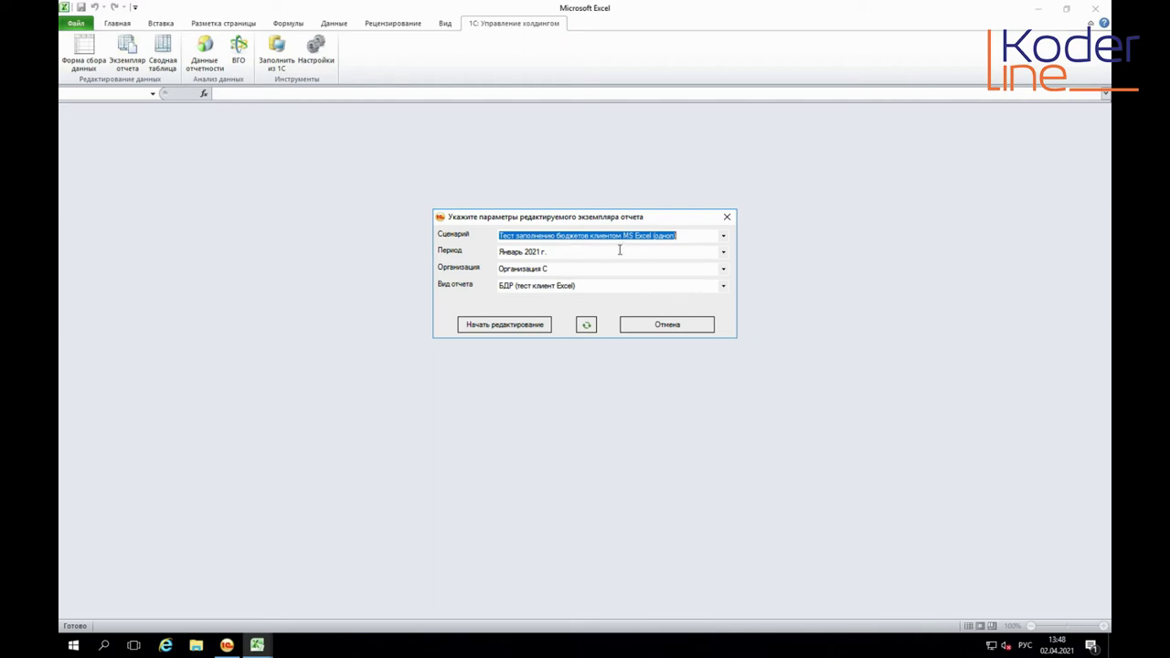
pyautogui.click(723, 239)
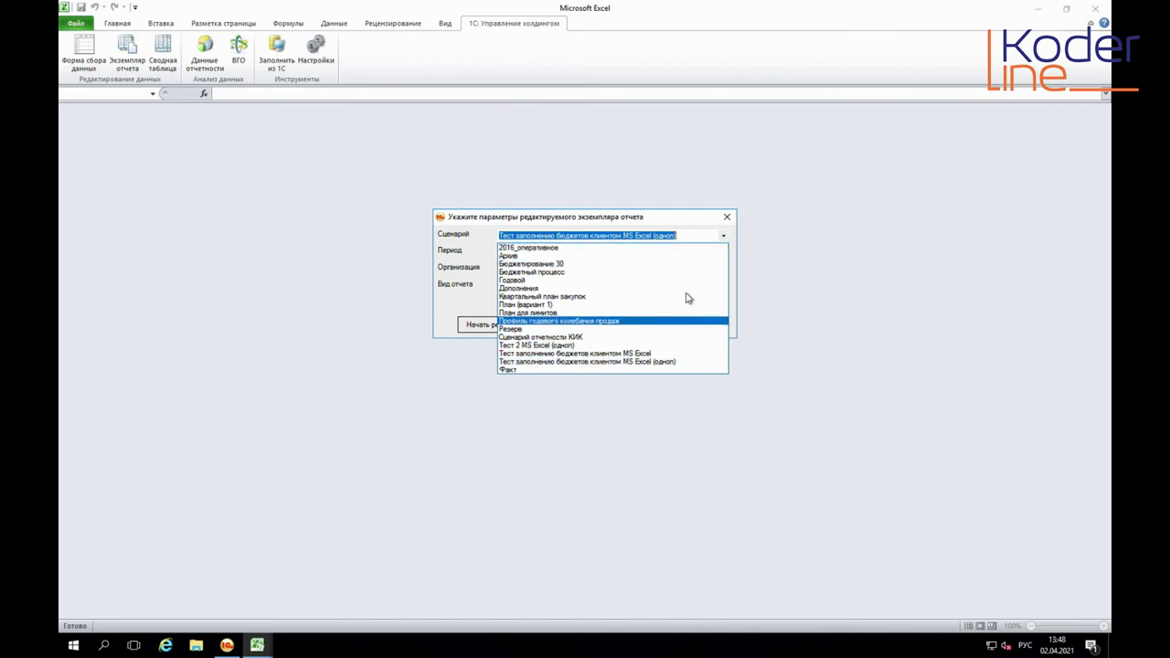
pyautogui.click(761, 225)
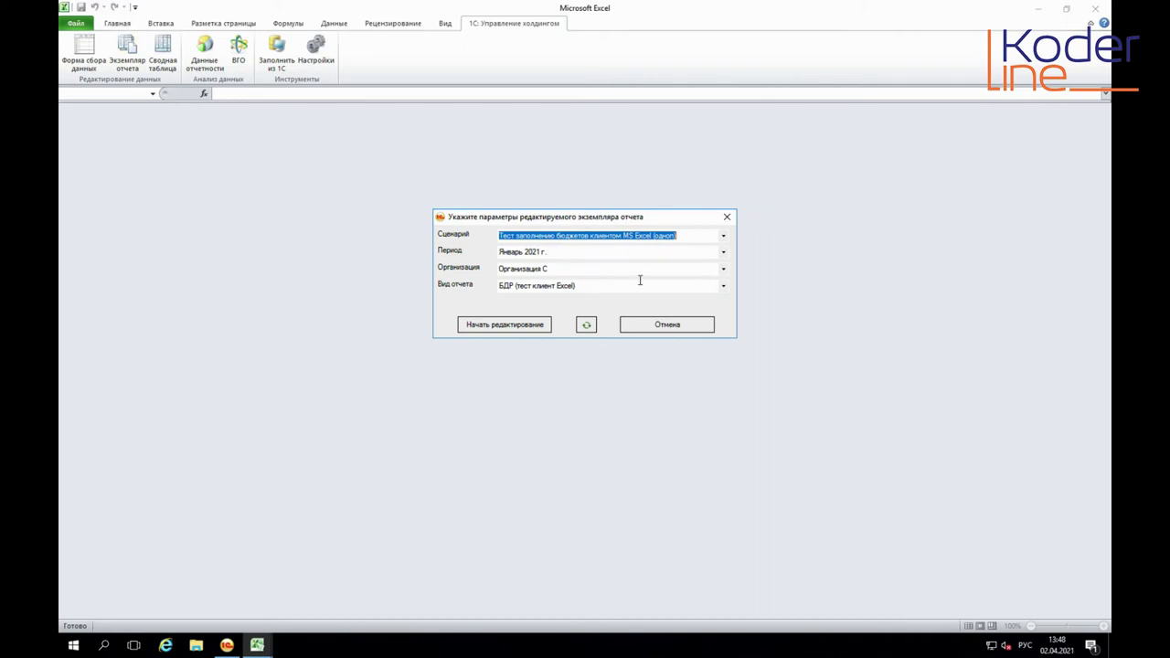
pyautogui.click(728, 219)
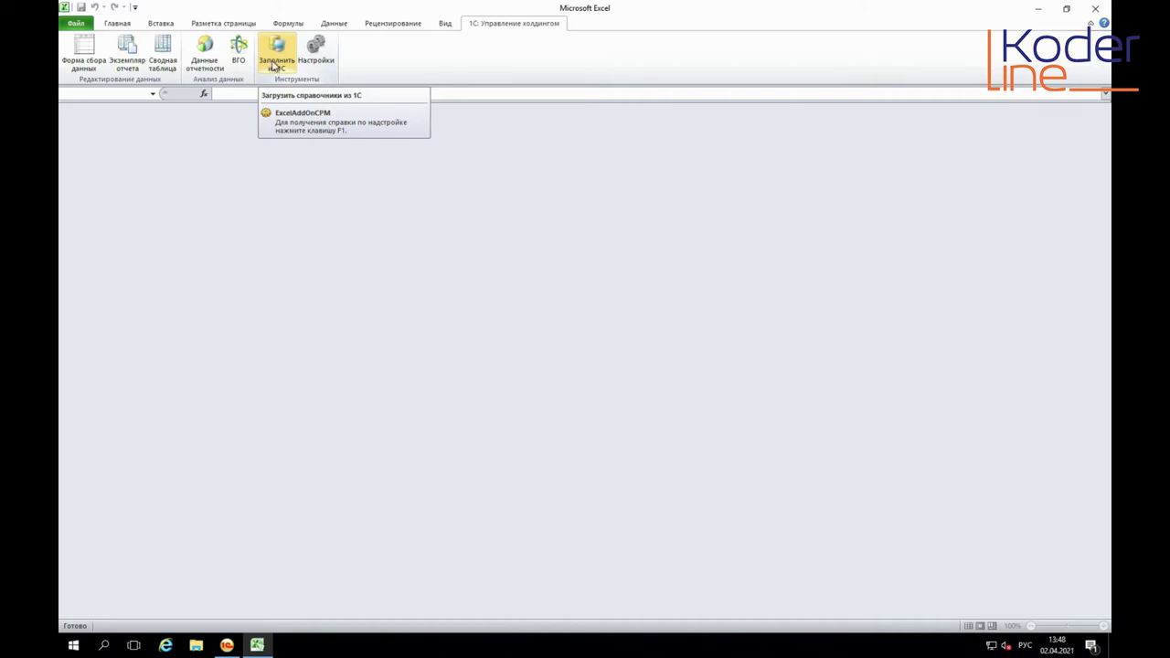
# Load the main reference catalogs with Заполнить из 1С, then reopen the Экземпляр отчета parameters.
pyautogui.click(272, 64)
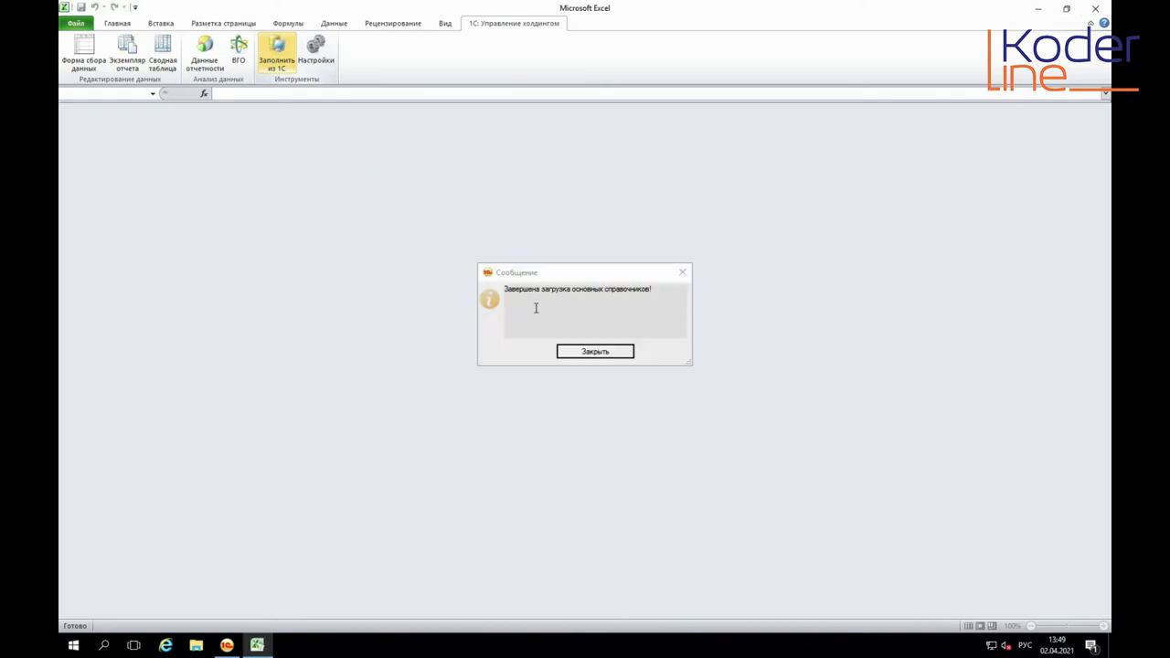
pyautogui.click(606, 355)
pyautogui.click(135, 64)
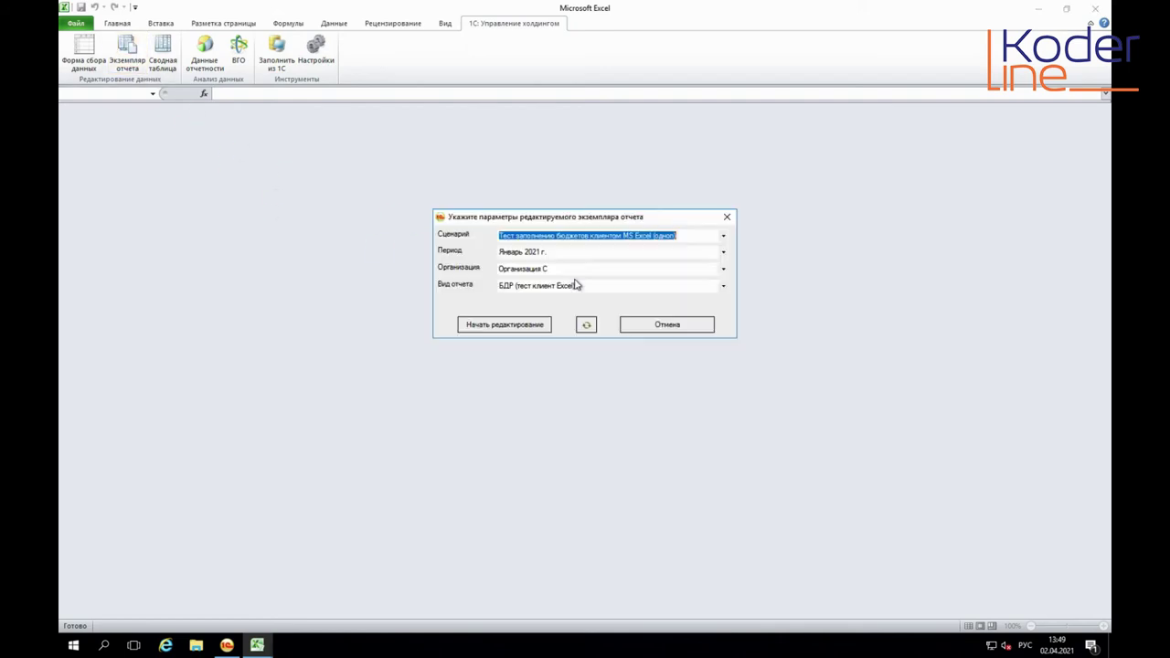
# Choose the single-line MS Excel test scenario and БДР (тест клиент Excel), then start editing.
pyautogui.click(724, 238)
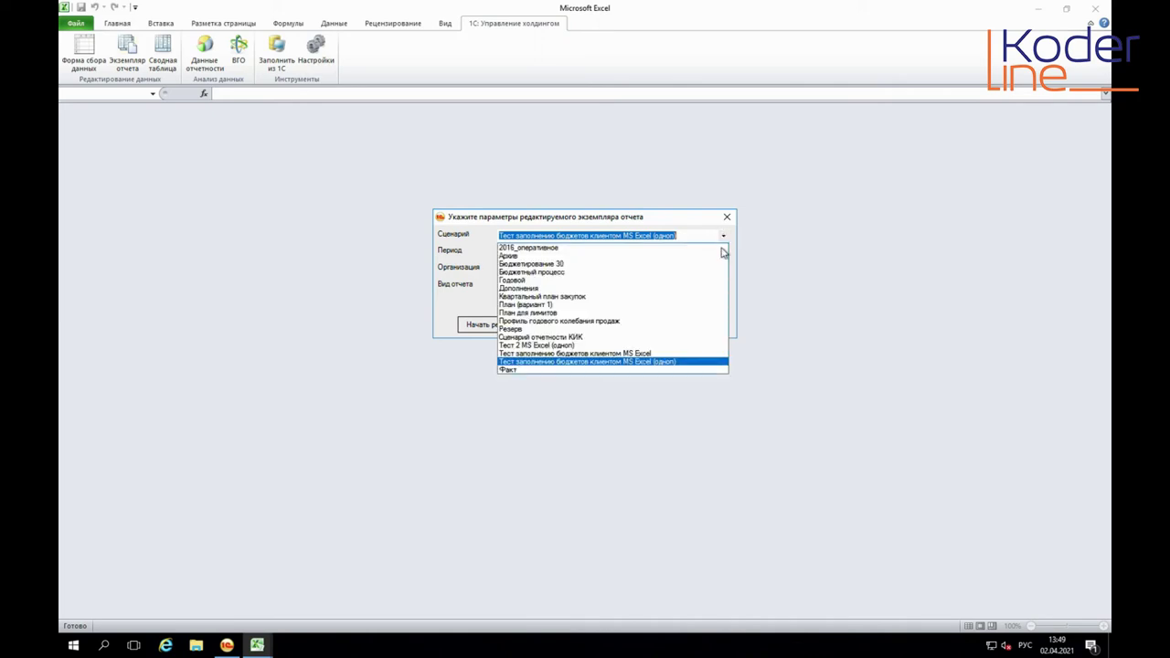
pyautogui.click(677, 366)
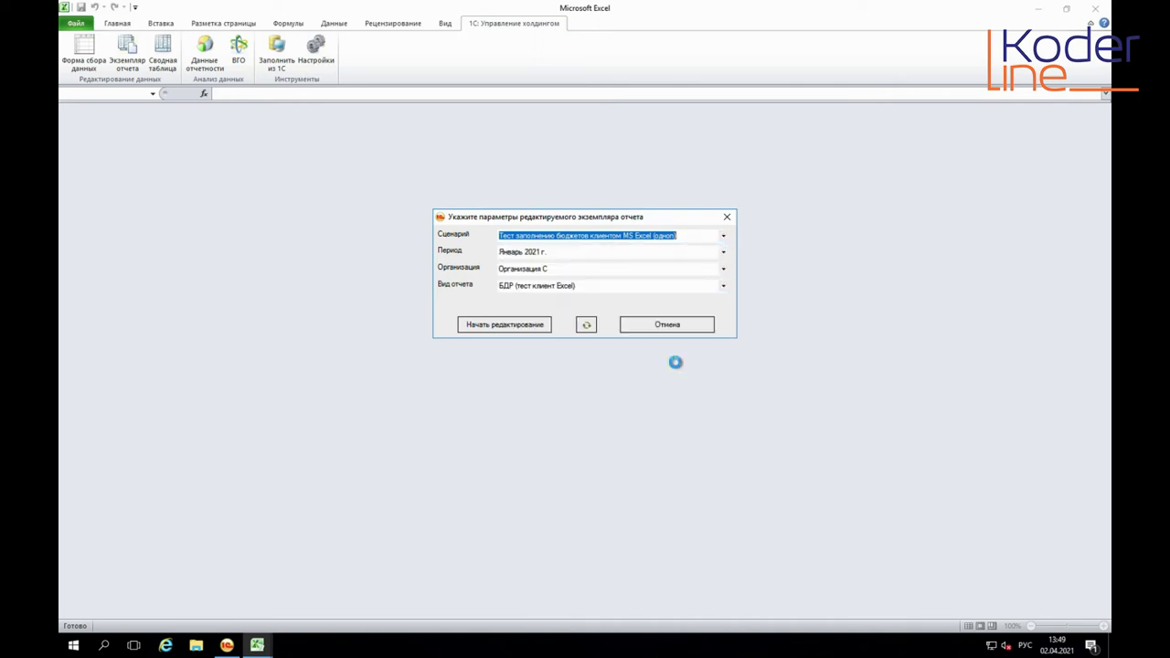
pyautogui.click(723, 287)
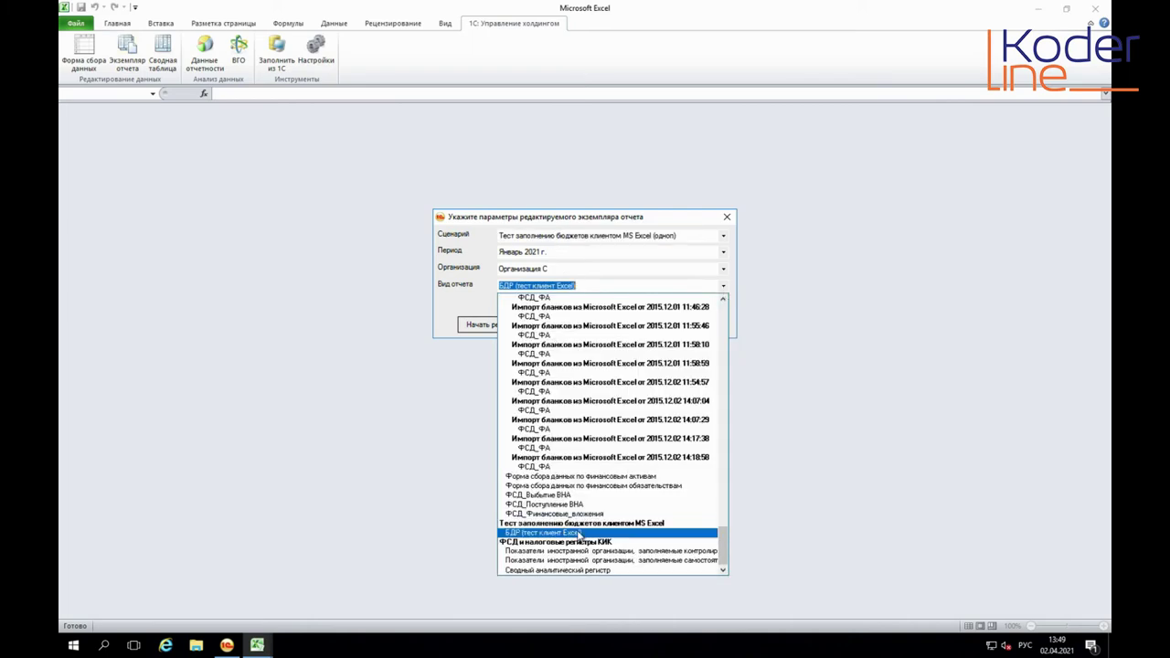
pyautogui.click(578, 533)
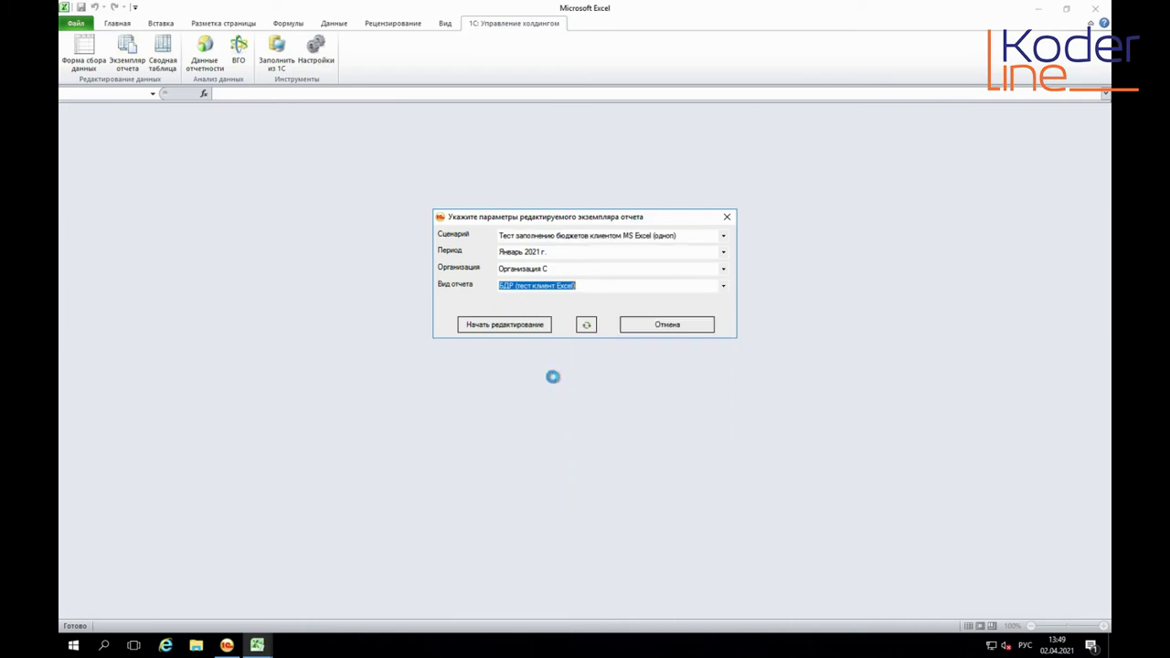
pyautogui.click(502, 329)
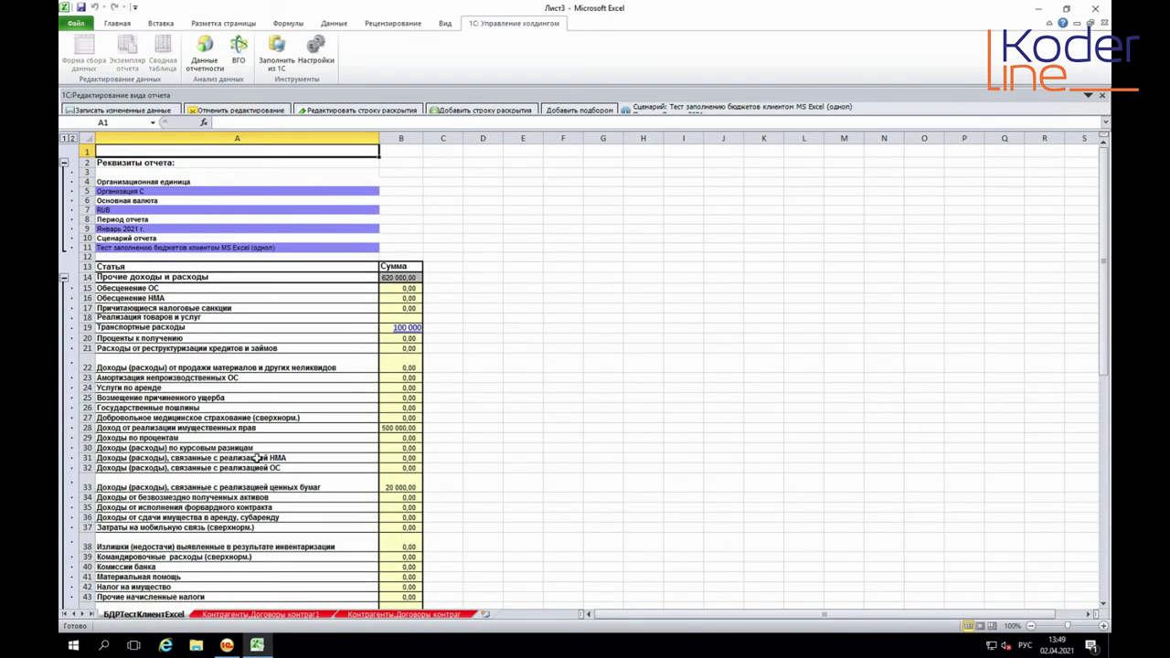
pyautogui.click(307, 398)
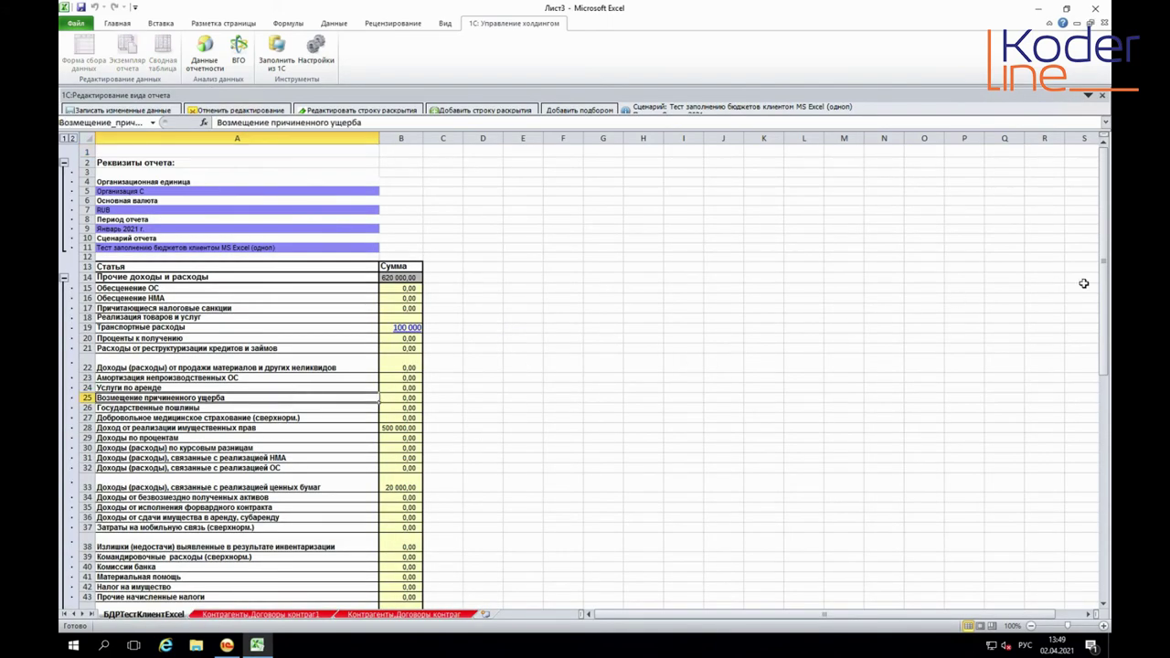
pyautogui.moveTo(1104, 269); pyautogui.dragTo(1108, 491)
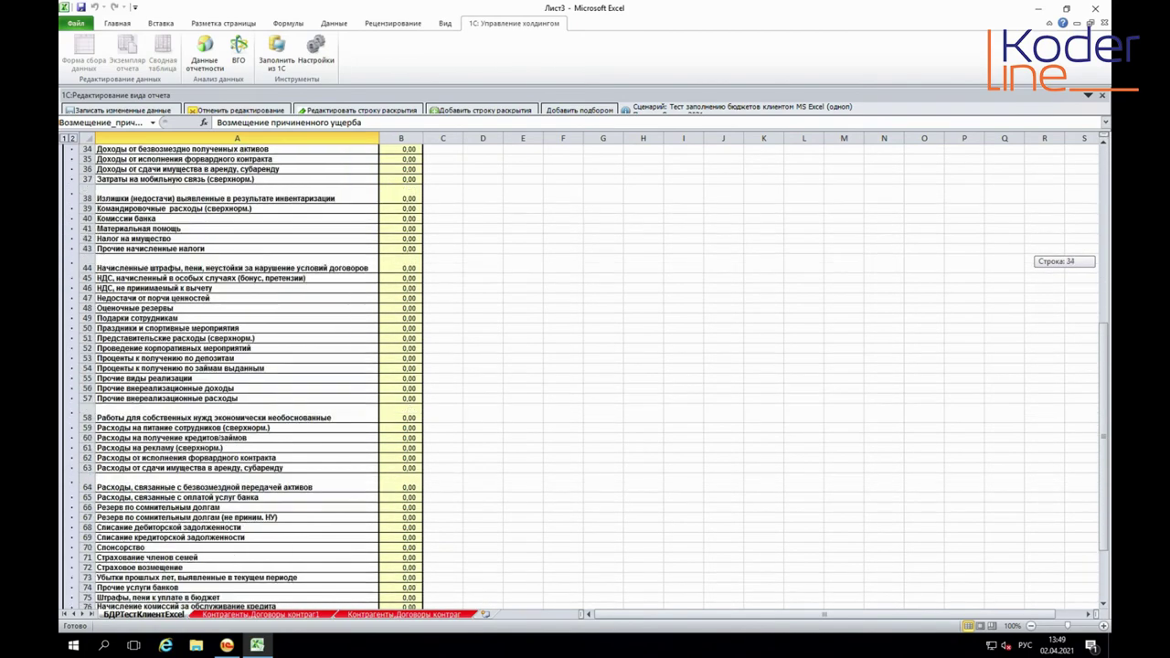
pyautogui.moveTo(1104, 491); pyautogui.dragTo(1104, 210)
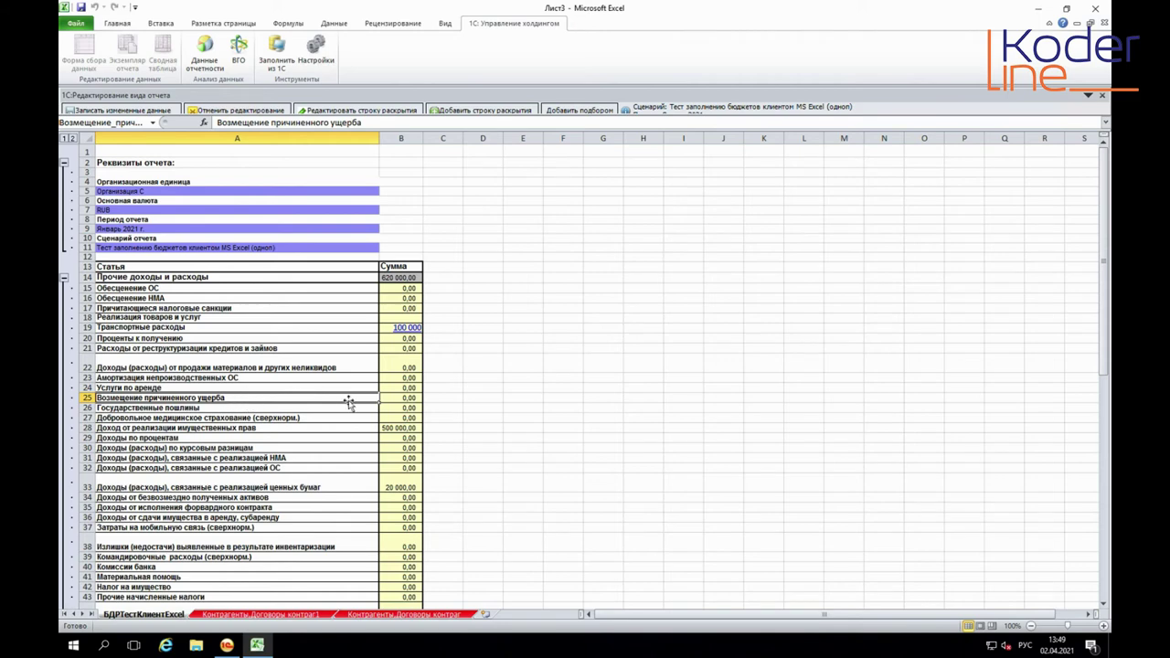
pyautogui.doubleClick(408, 400)
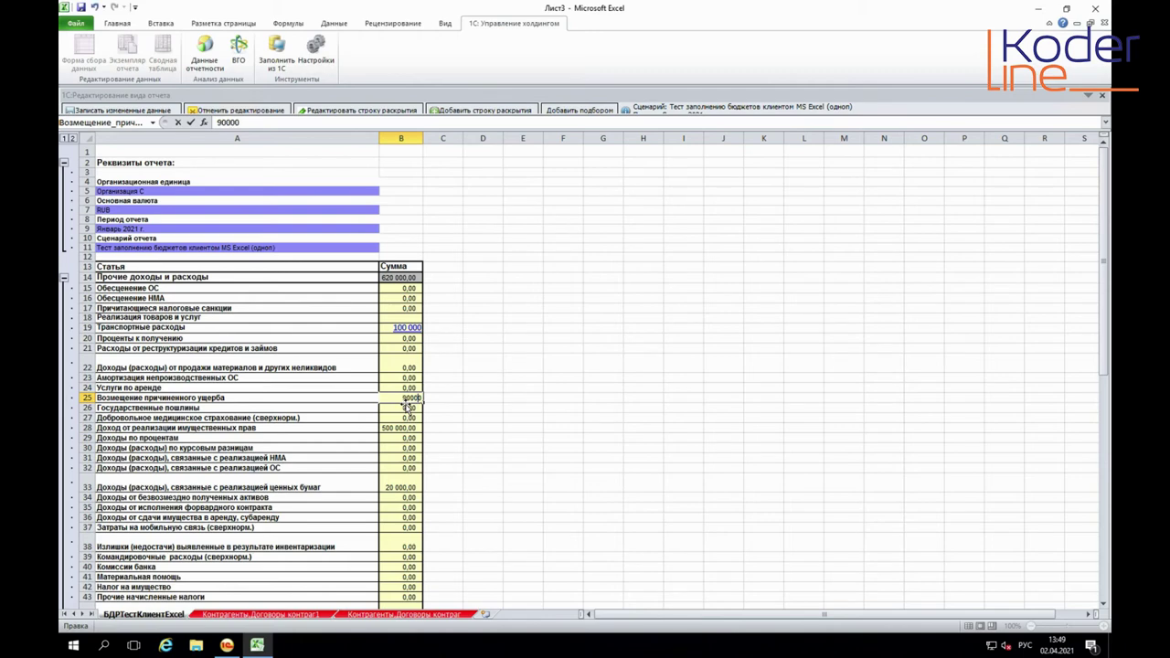
pyautogui.press('Return')
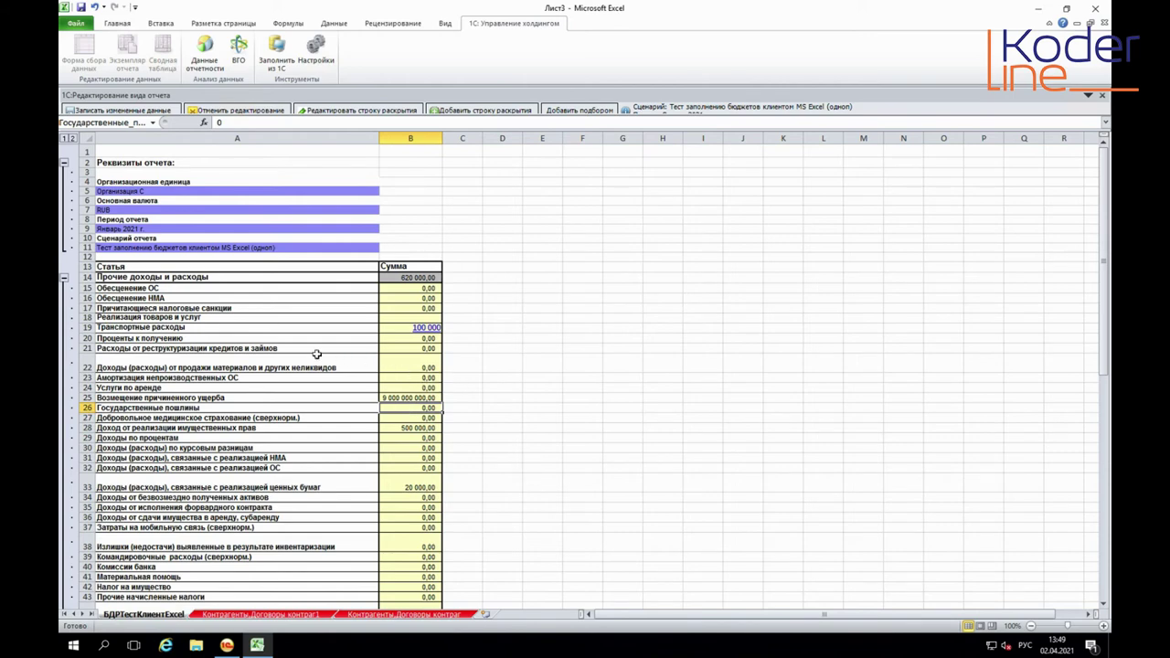
pyautogui.click(399, 323)
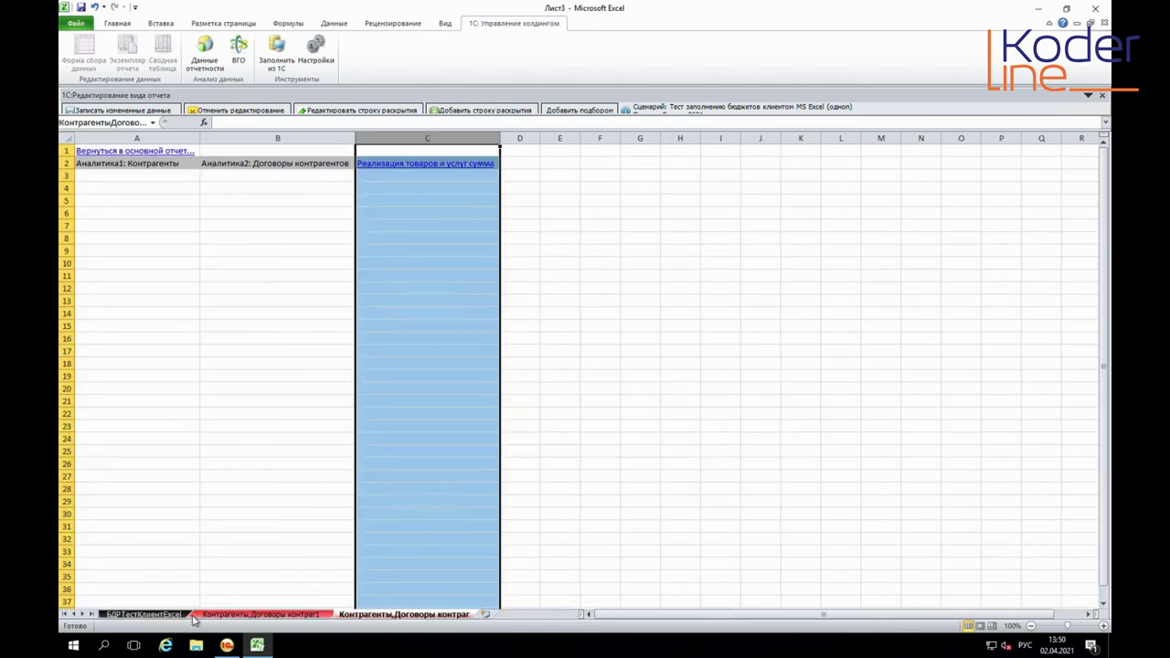
pyautogui.click(404, 177)
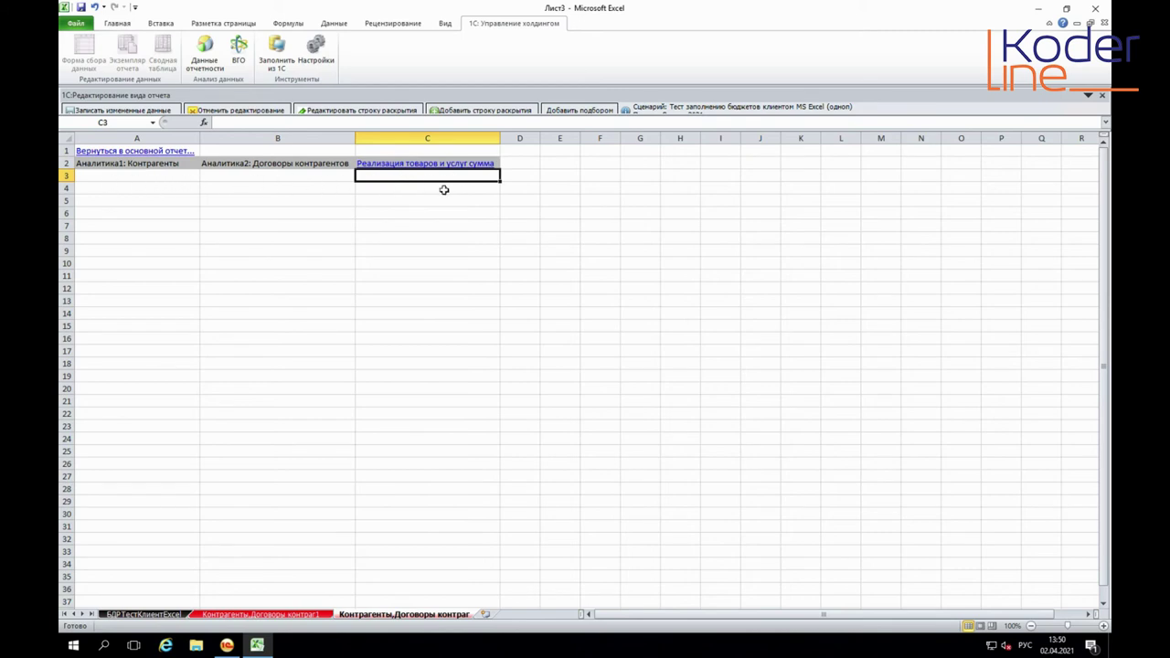
pyautogui.click(567, 113)
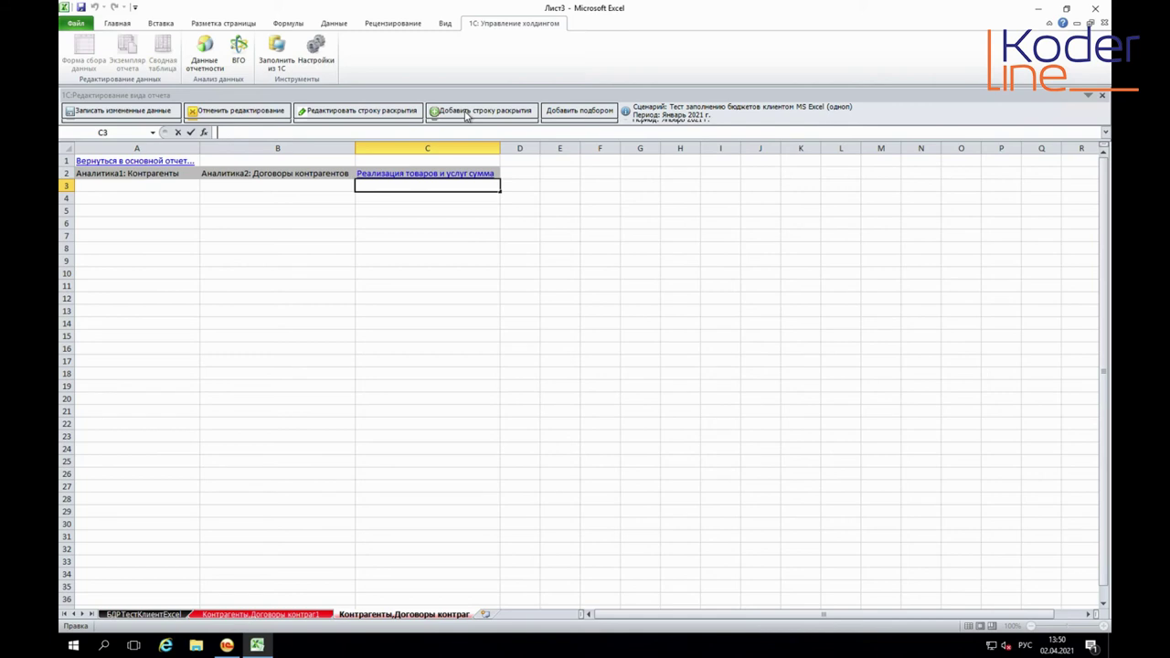
pyautogui.click(463, 114)
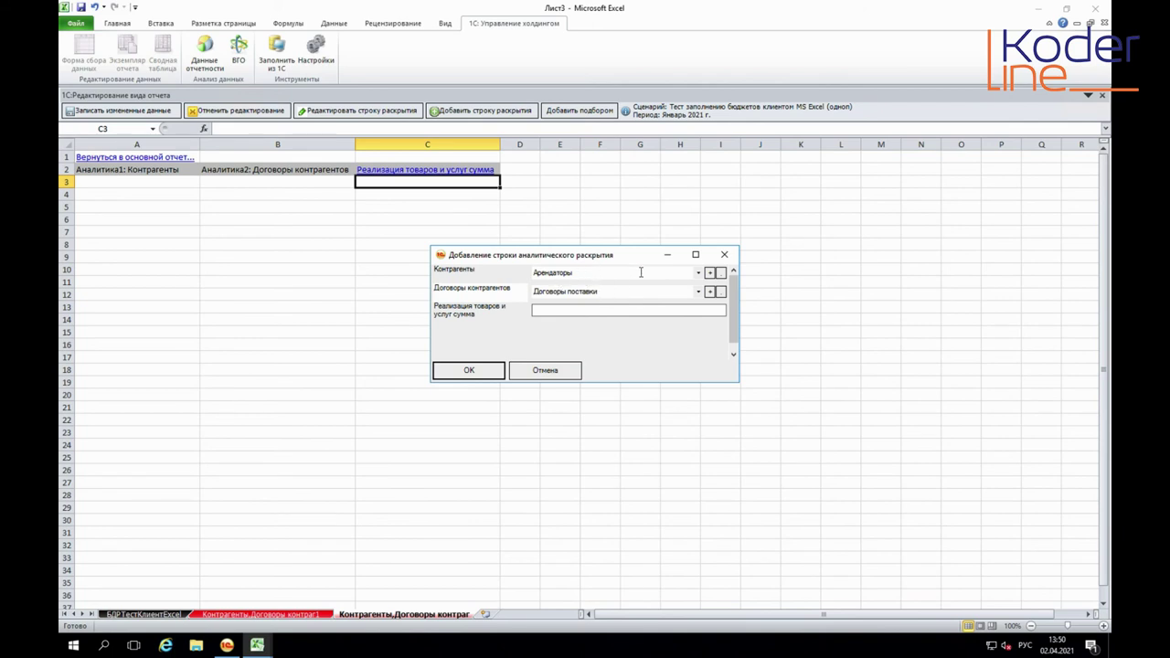
pyautogui.click(698, 274)
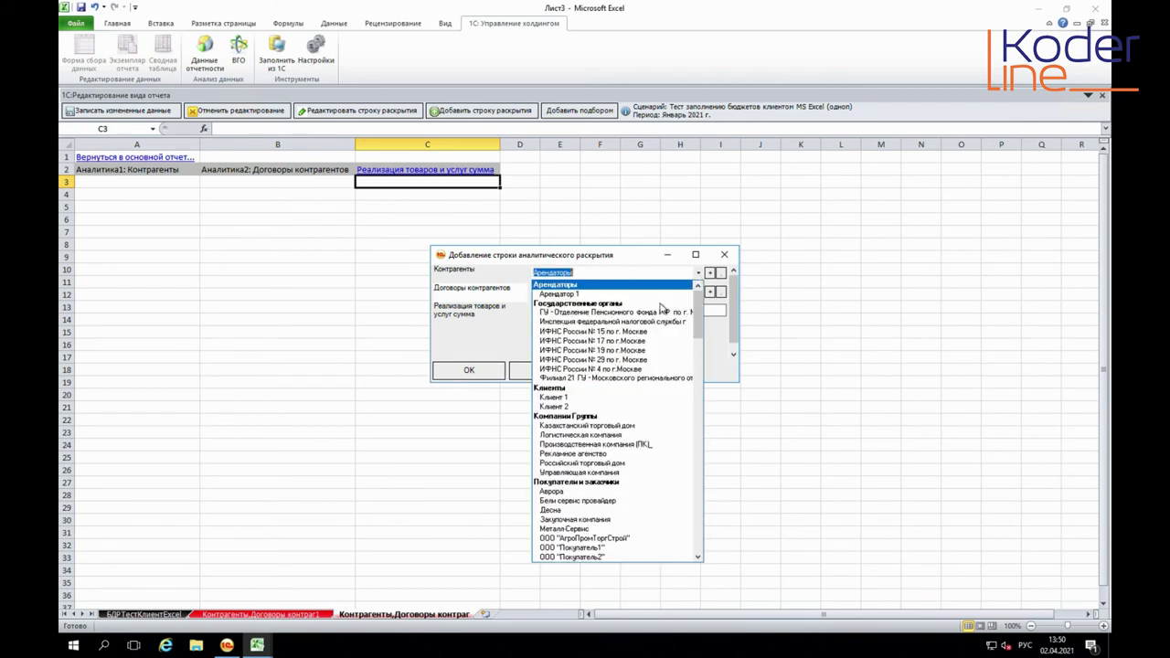
pyautogui.click(642, 259)
pyautogui.click(557, 313)
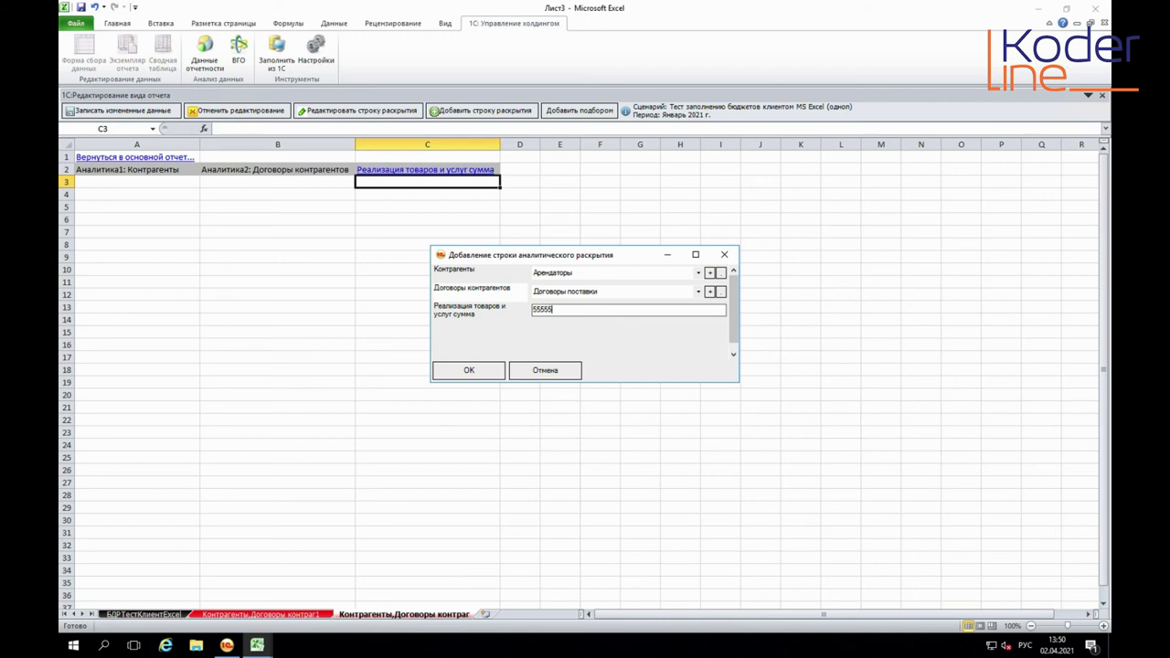
pyautogui.click(485, 373)
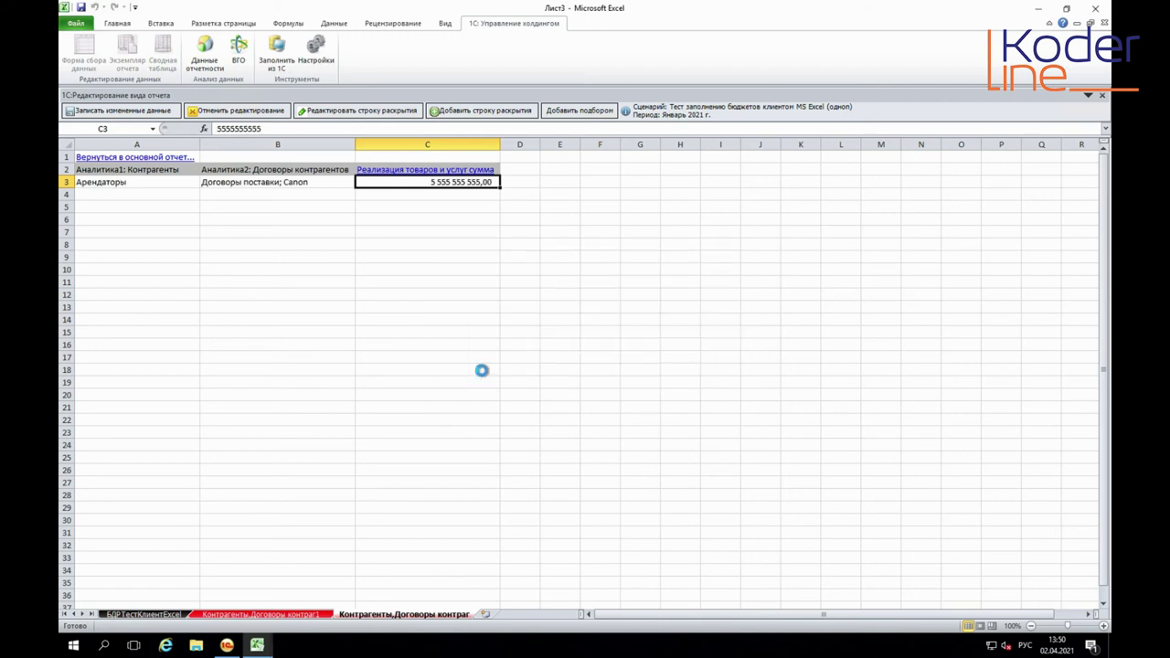
pyautogui.click(441, 112)
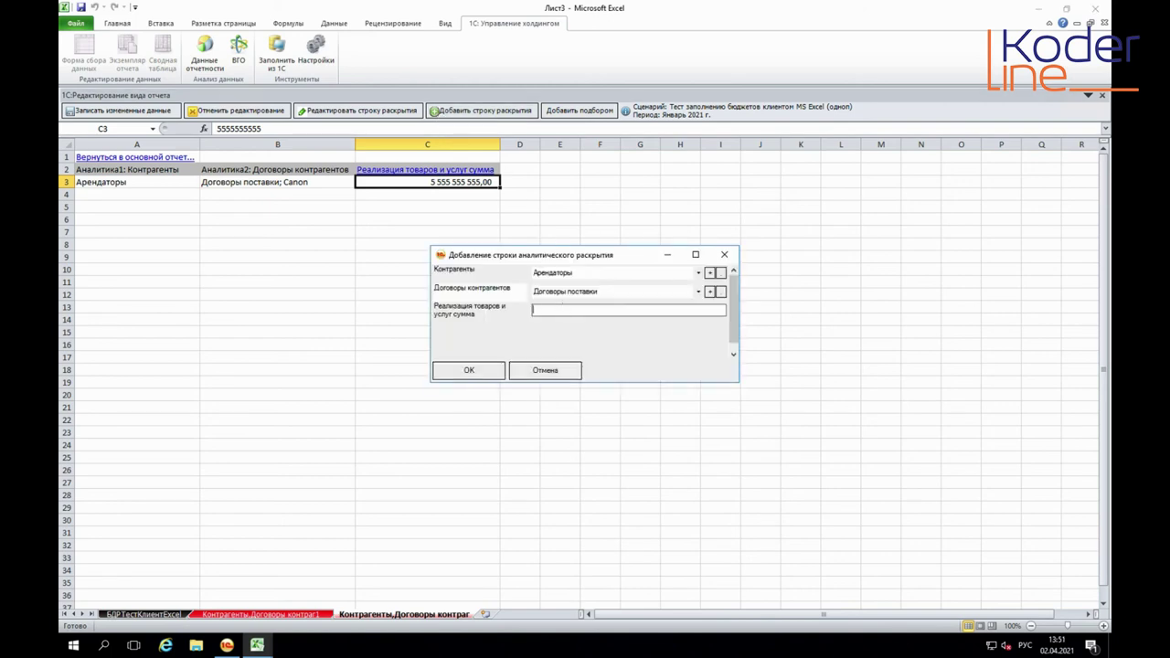
pyautogui.write('8888888888')
pyautogui.click(701, 294)
pyautogui.click(599, 352)
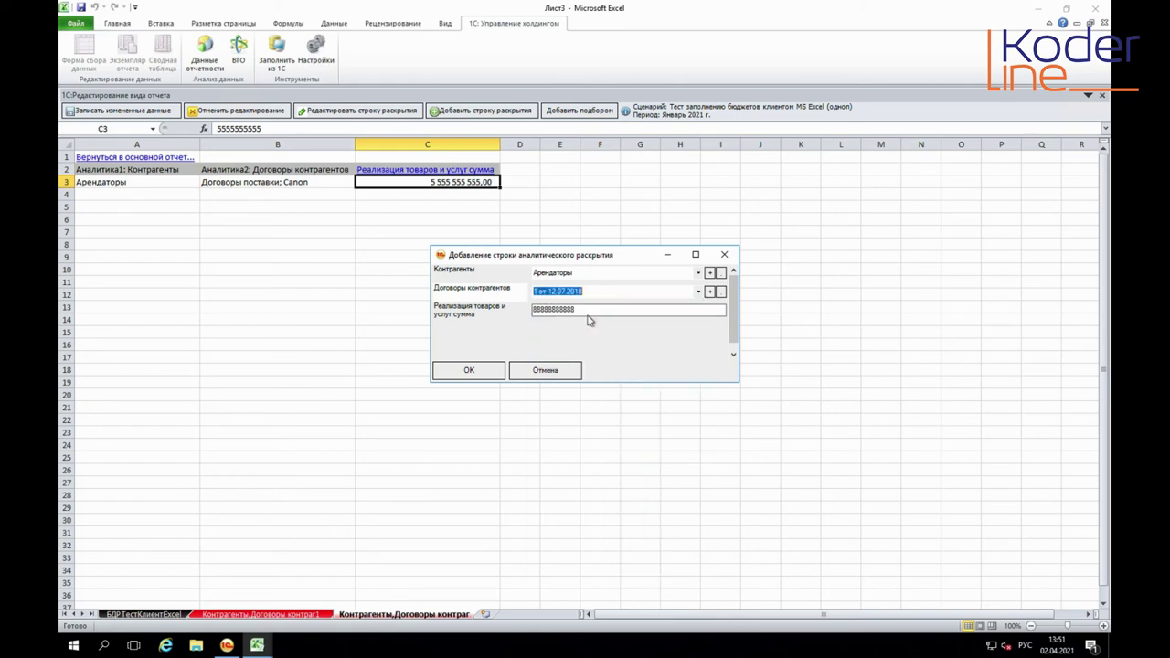
pyautogui.click(490, 370)
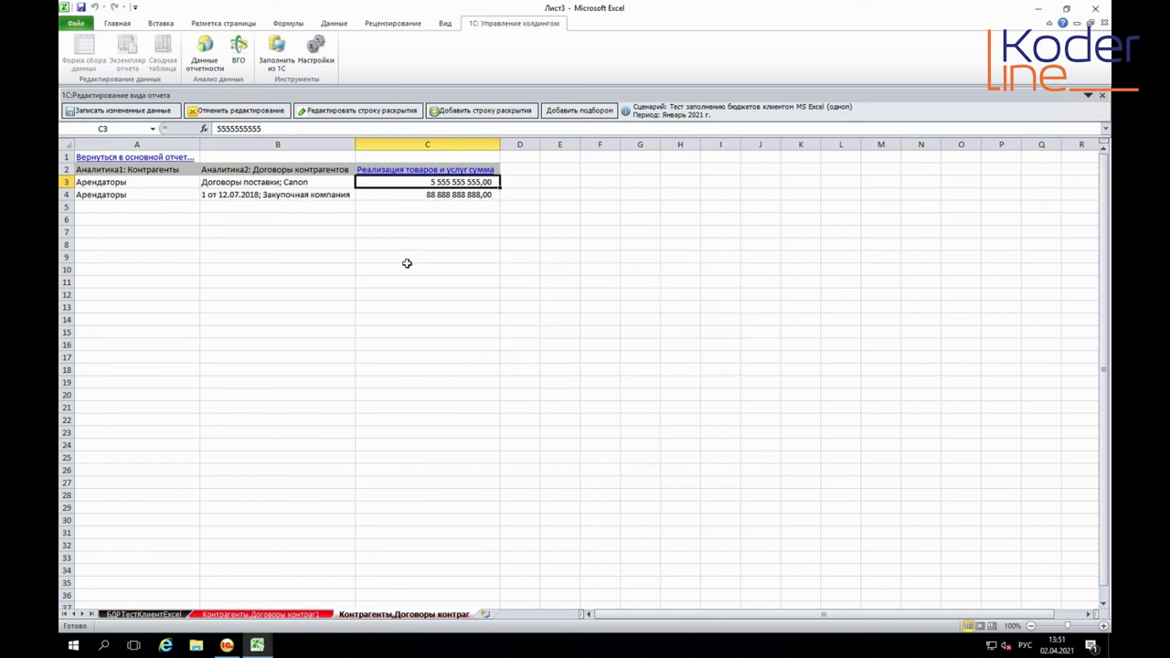
pyautogui.click(131, 617)
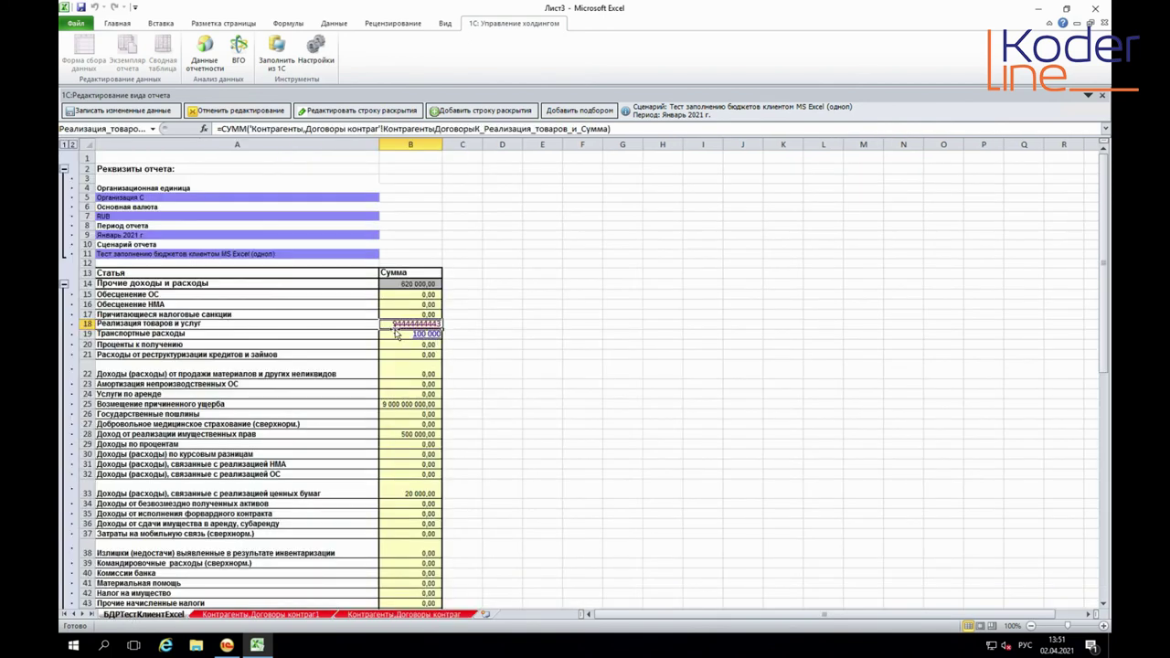
# Check the sales breakdown rows, then write the changed data to 1C from the БДРТестКлиентExcel sheet and close the success message.
pyautogui.click(406, 324)
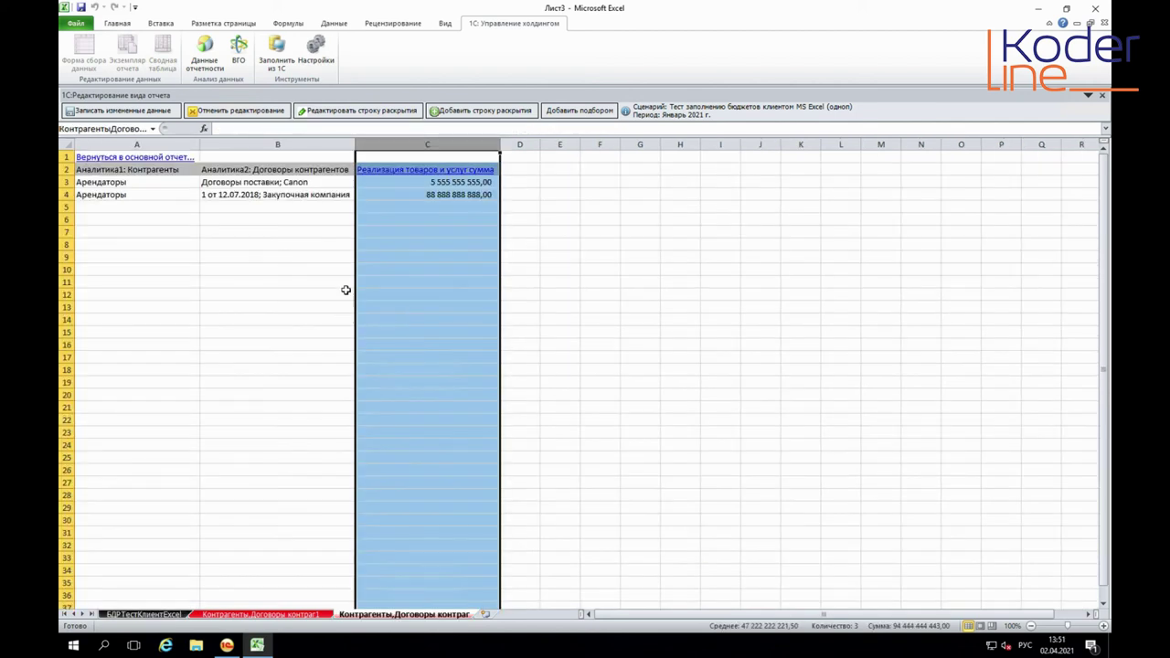
pyautogui.click(534, 195)
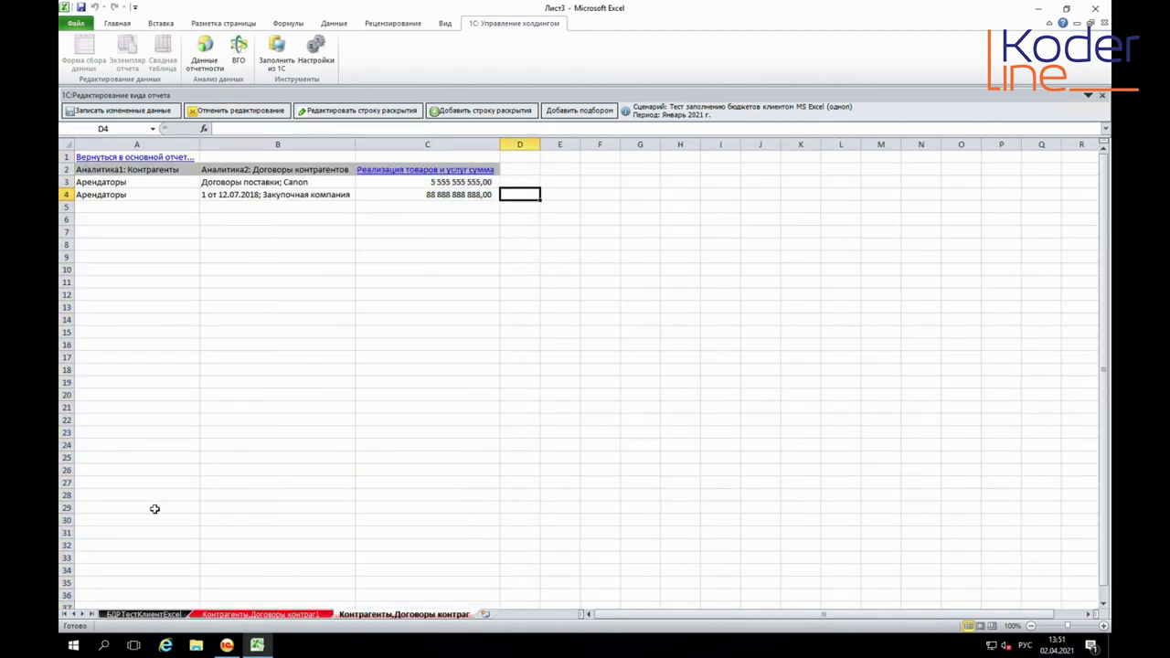
pyautogui.click(118, 614)
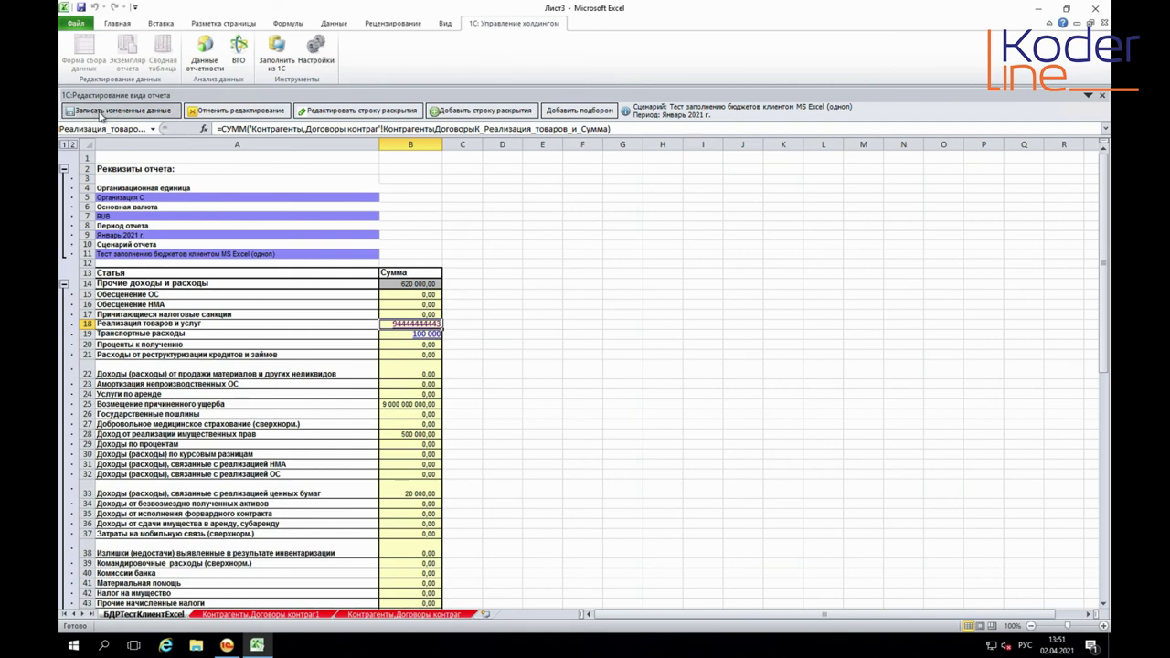
pyautogui.click(108, 111)
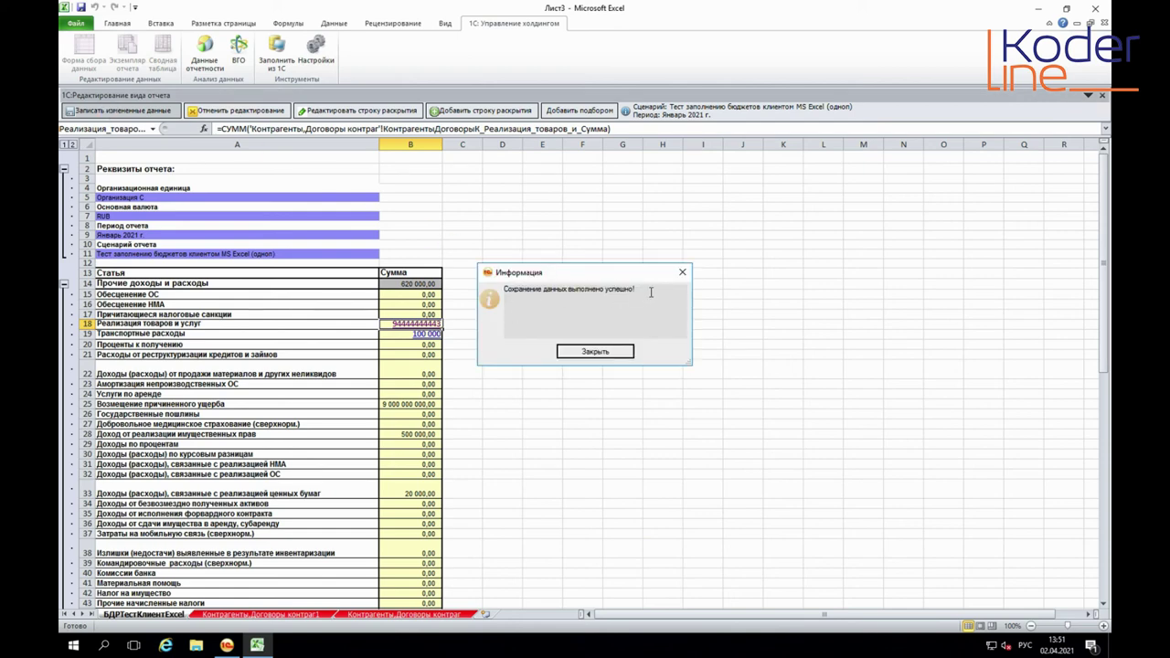
pyautogui.click(595, 353)
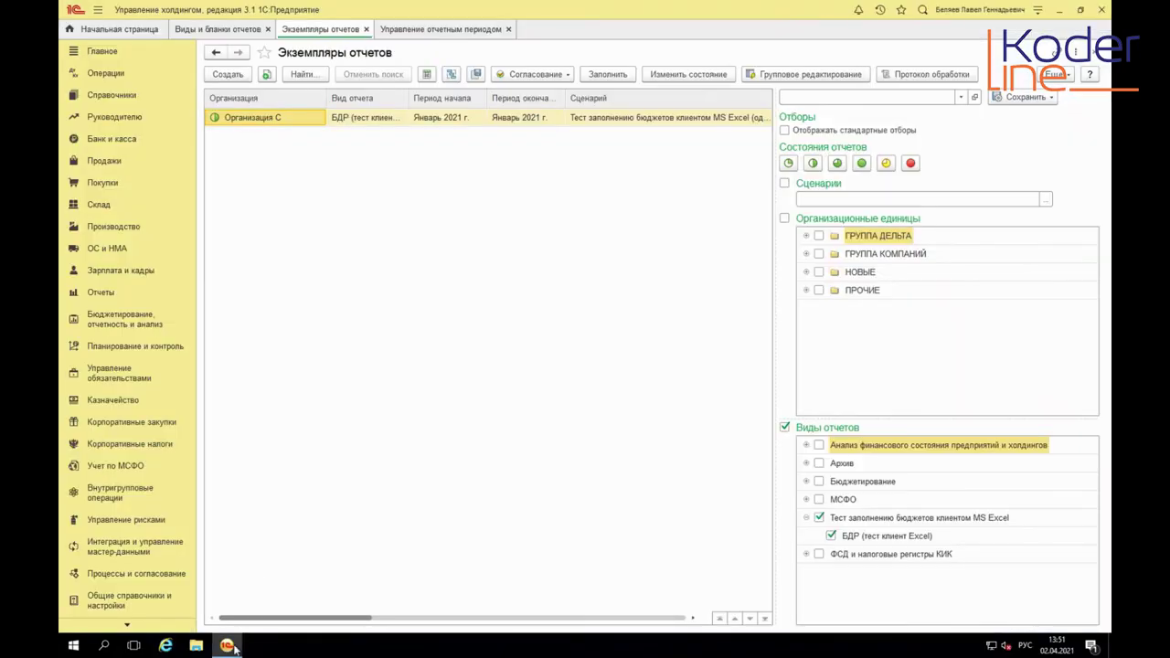
# Open the Организация С BDR report instance, check the saved Возмещение причиненного ущерба amount, and close it.
pyautogui.doubleClick(262, 117)
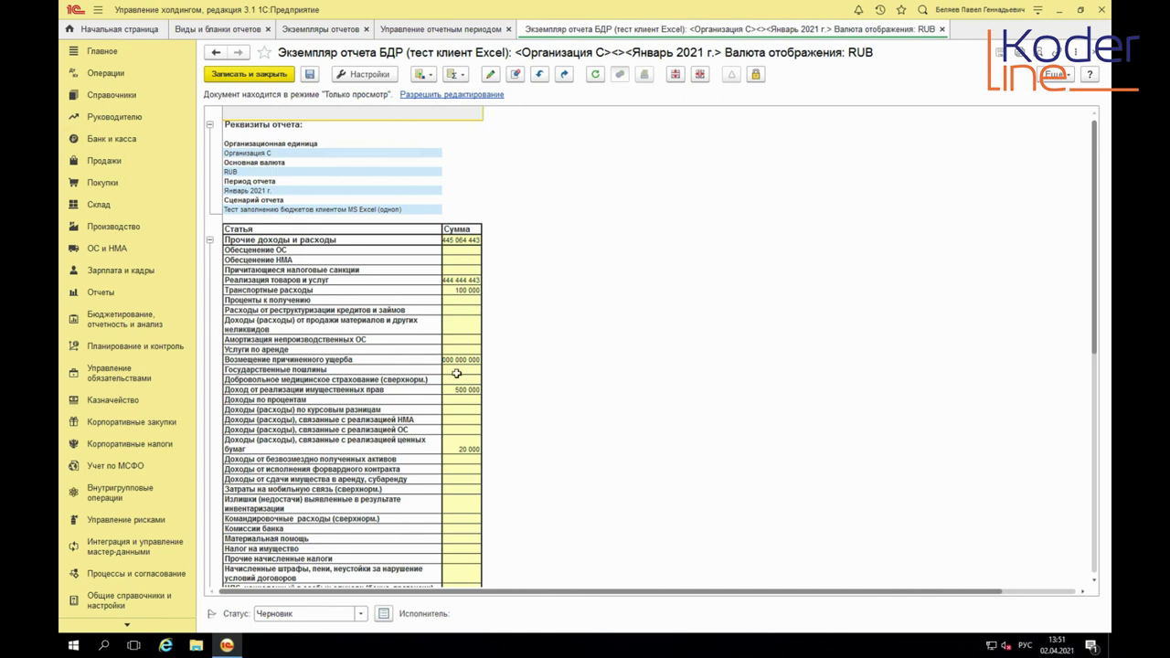
pyautogui.click(461, 360)
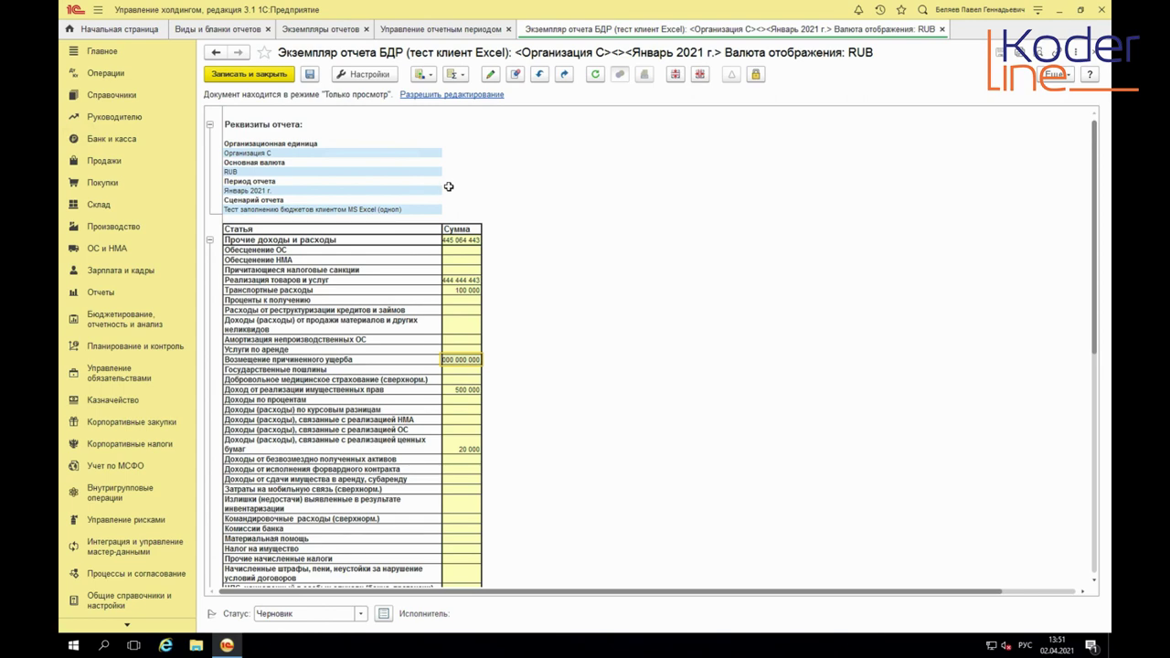
pyautogui.click(942, 28)
pyautogui.click(376, 117)
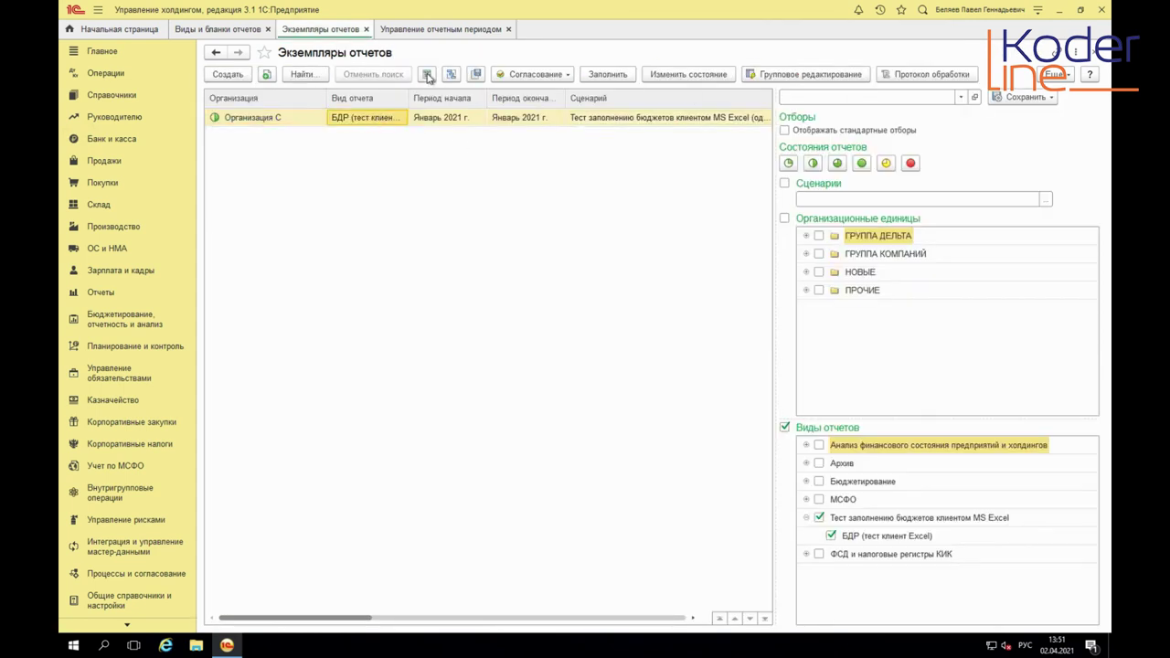
pyautogui.click(426, 74)
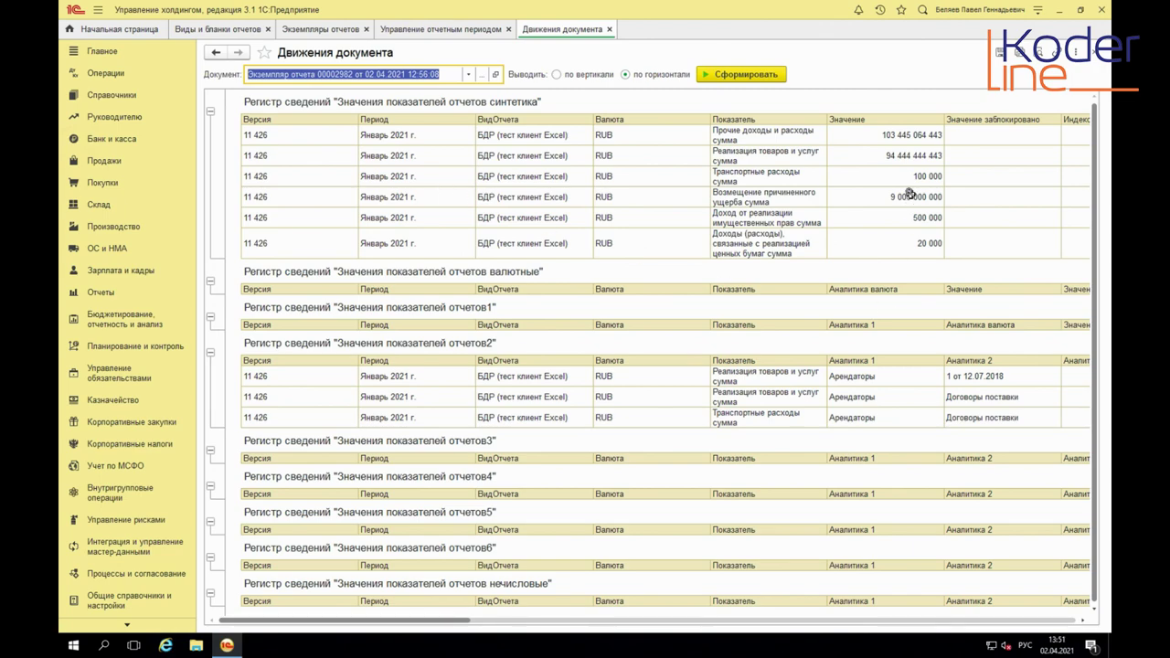
pyautogui.scroll(-1, 945, 265)
pyautogui.scroll(-3, 944, 265)
pyautogui.scroll(2, 944, 265)
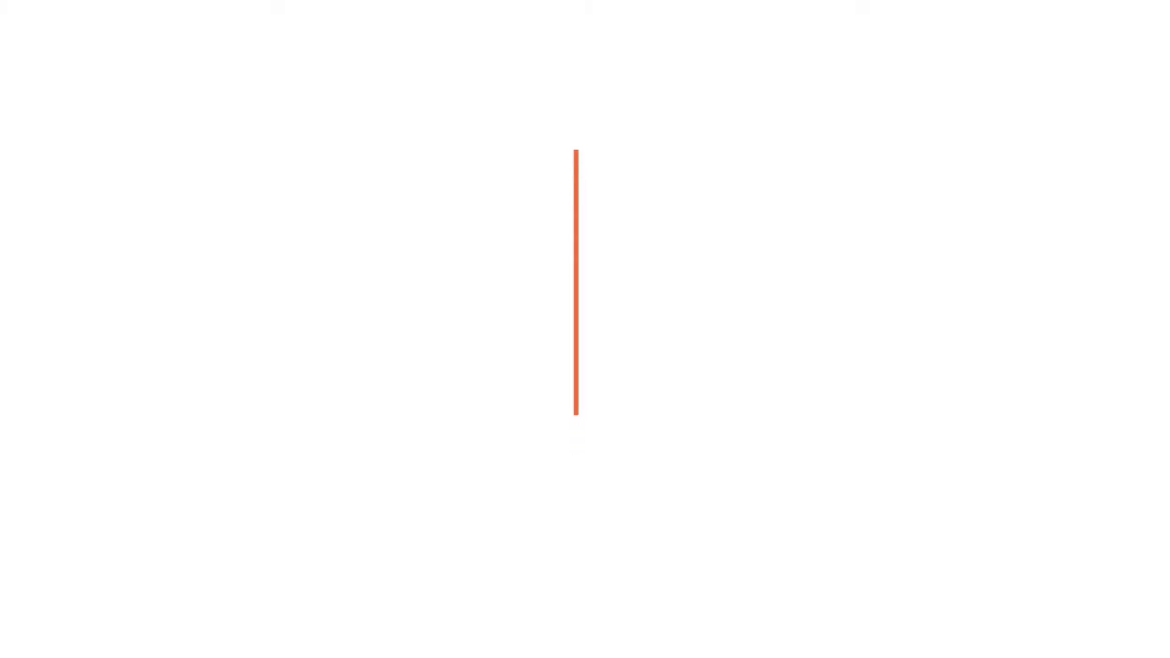